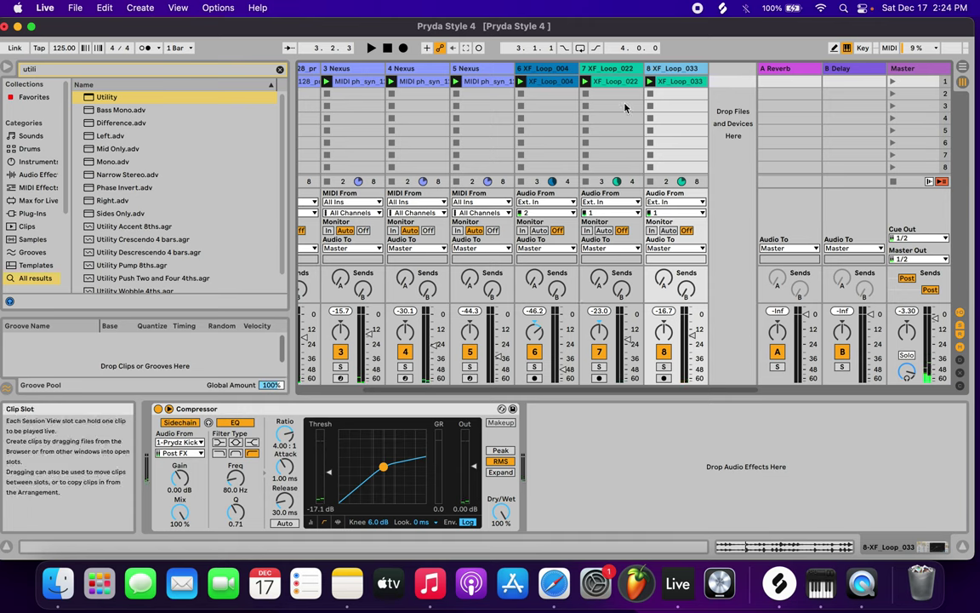
# Insert a new audio track, load PINK NOISE.wav from the browser into its first clip slot and launch the clip
pyautogui.rightClick(721, 86)
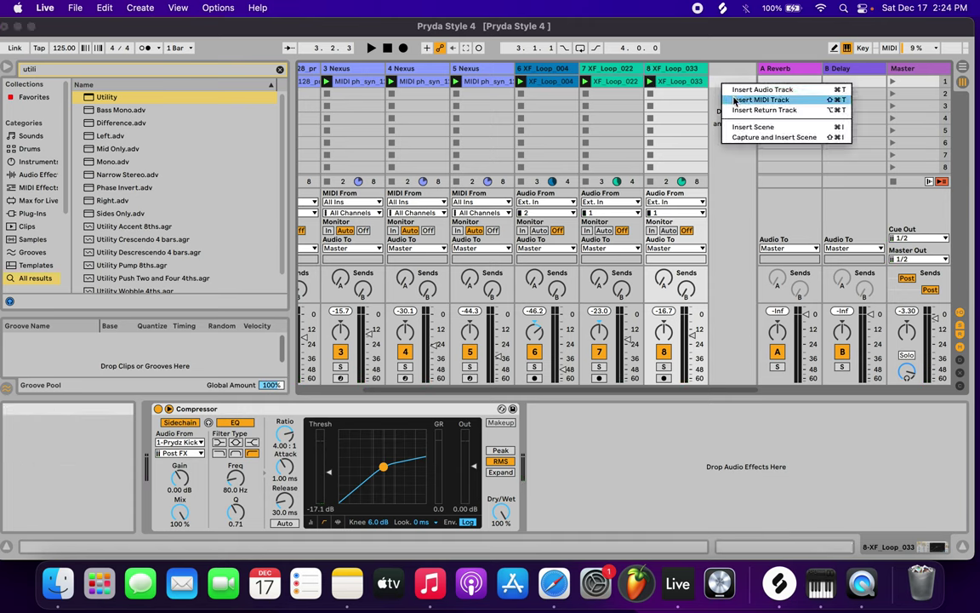
pyautogui.click(740, 89)
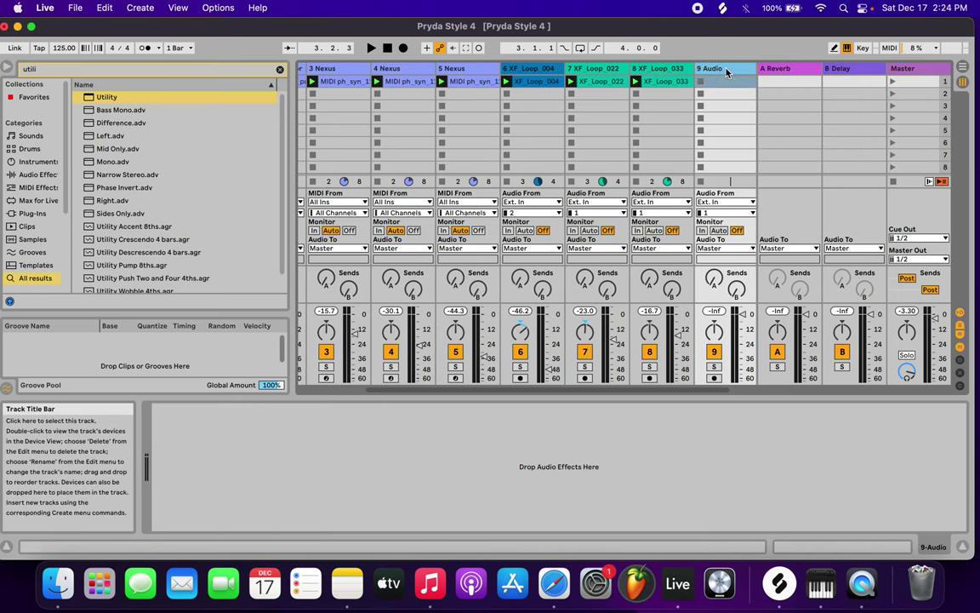
pyautogui.click(75, 71)
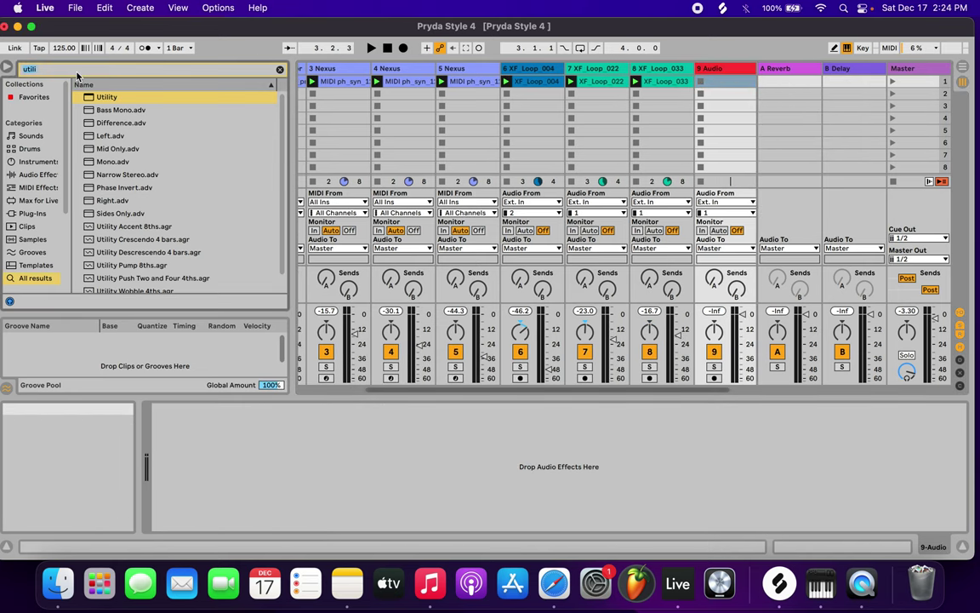
pyautogui.write('pink n')
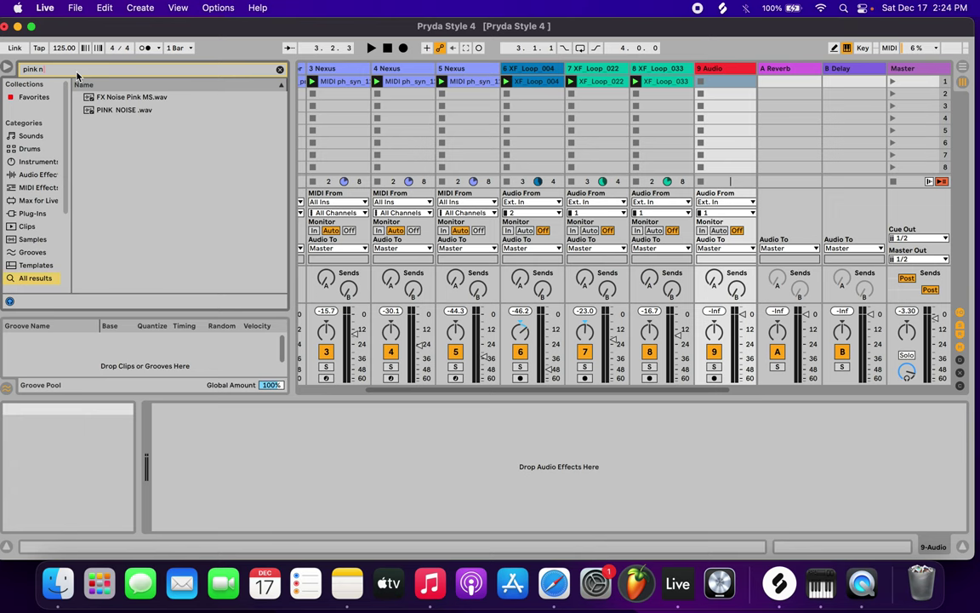
pyautogui.moveTo(133, 114); pyautogui.dragTo(673, 83)
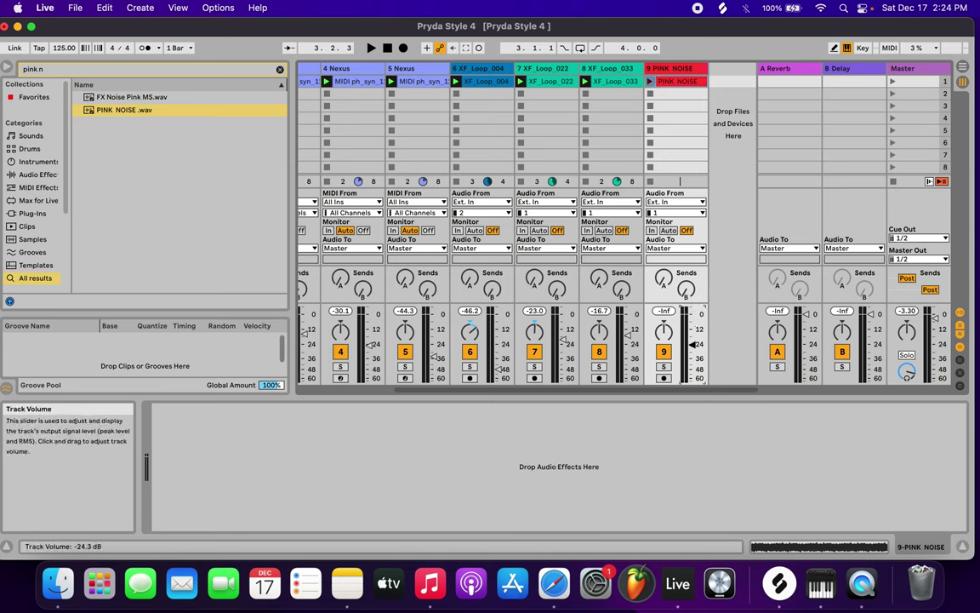
pyautogui.click(650, 82)
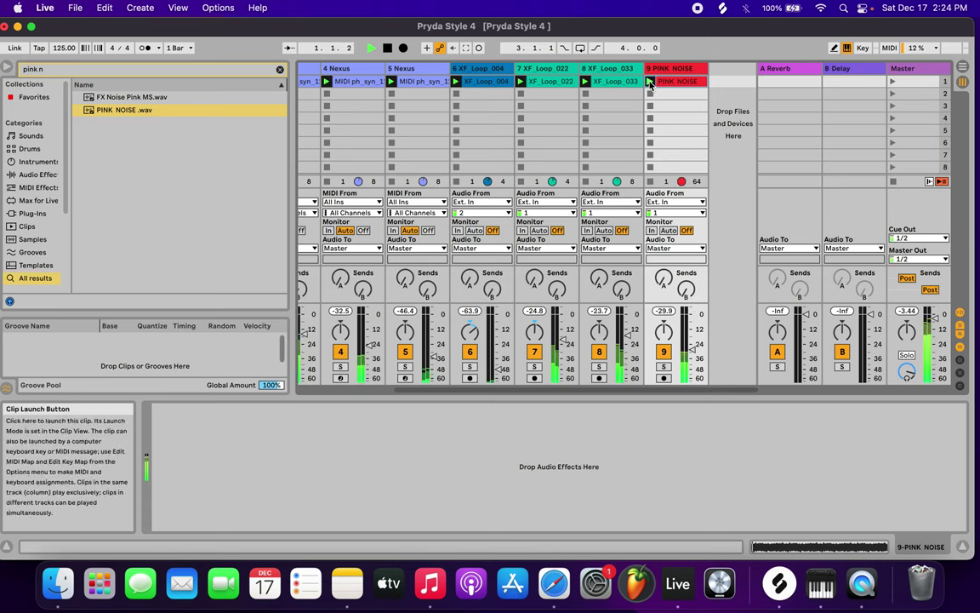
# Mute tracks 1 to 8 so that only the PINK NOISE track stays audible
pyautogui.click(602, 354)
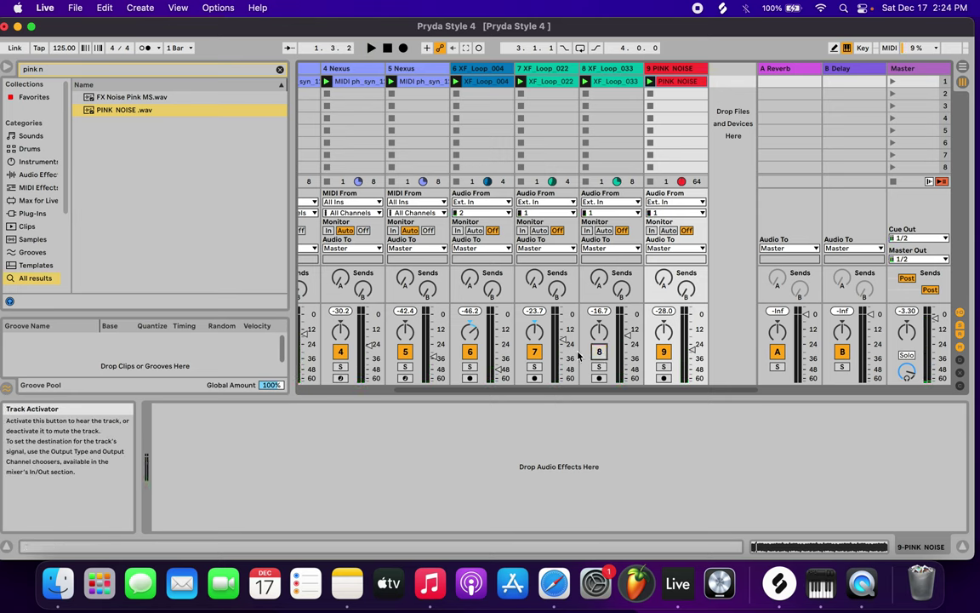
pyautogui.click(536, 354)
pyautogui.click(472, 355)
pyautogui.click(409, 355)
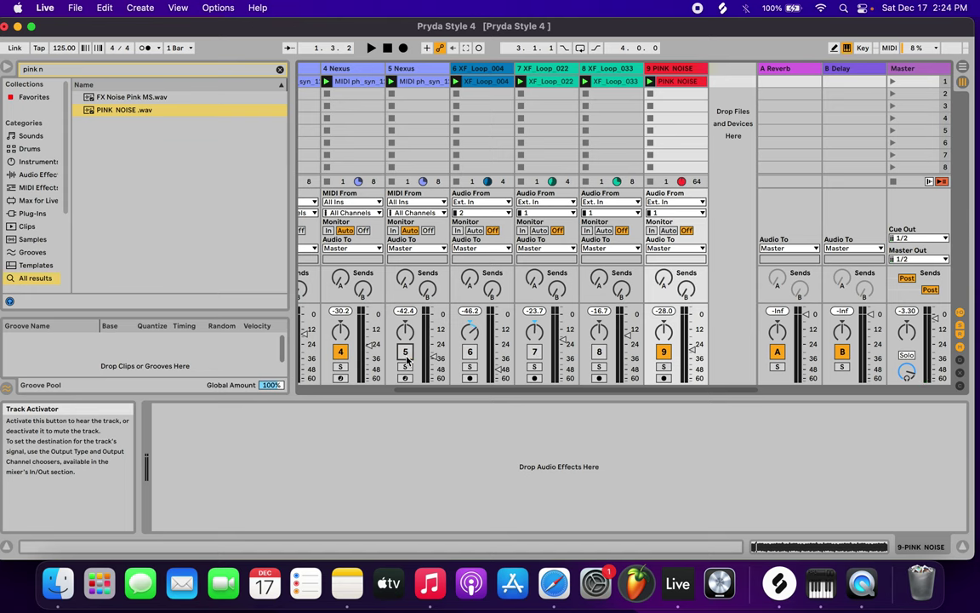
pyautogui.hscroll(-3, 408, 355)
pyautogui.click(452, 352)
pyautogui.click(387, 352)
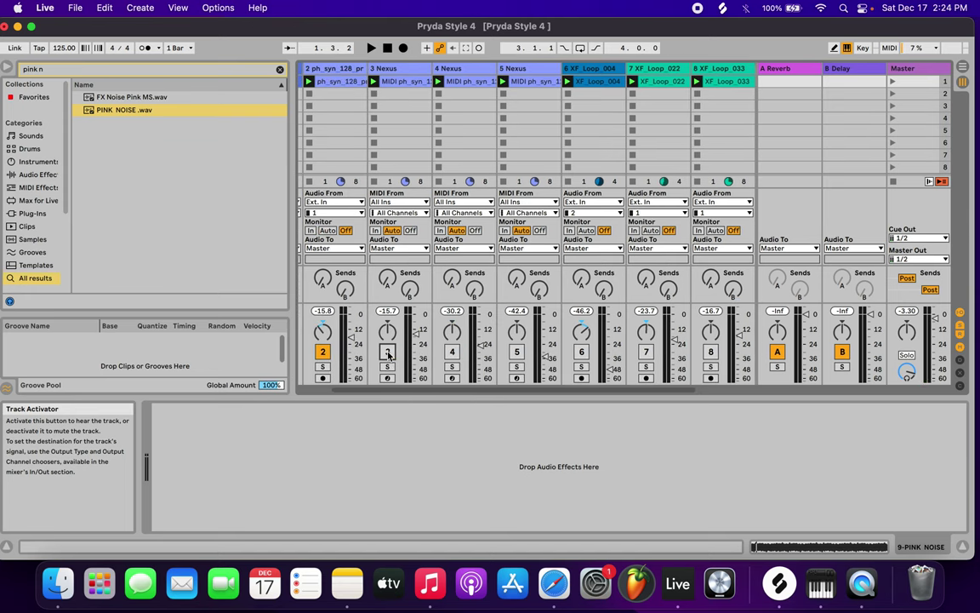
pyautogui.click(323, 351)
pyautogui.hscroll(-2, 345, 353)
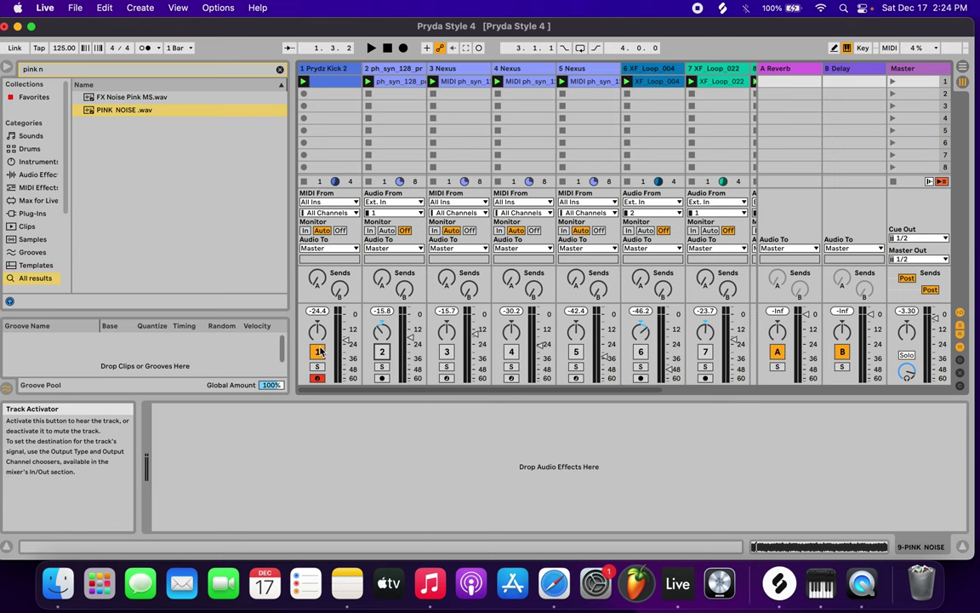
# Raise the PINK NOISE track's volume to -7 dB while checking its level during playback
pyautogui.hscroll(4, 619, 340)
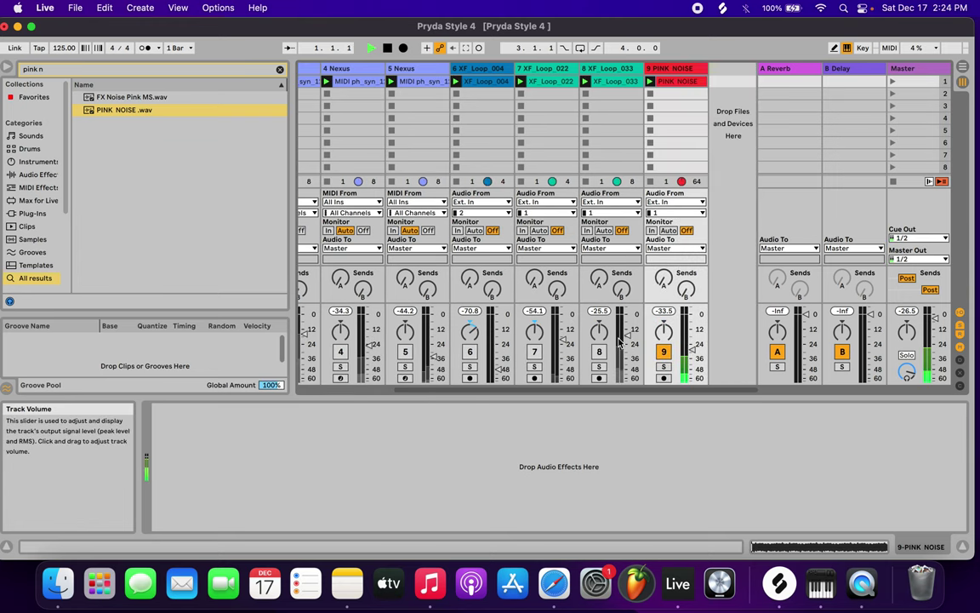
pyautogui.moveTo(692, 352); pyautogui.dragTo(691, 327)
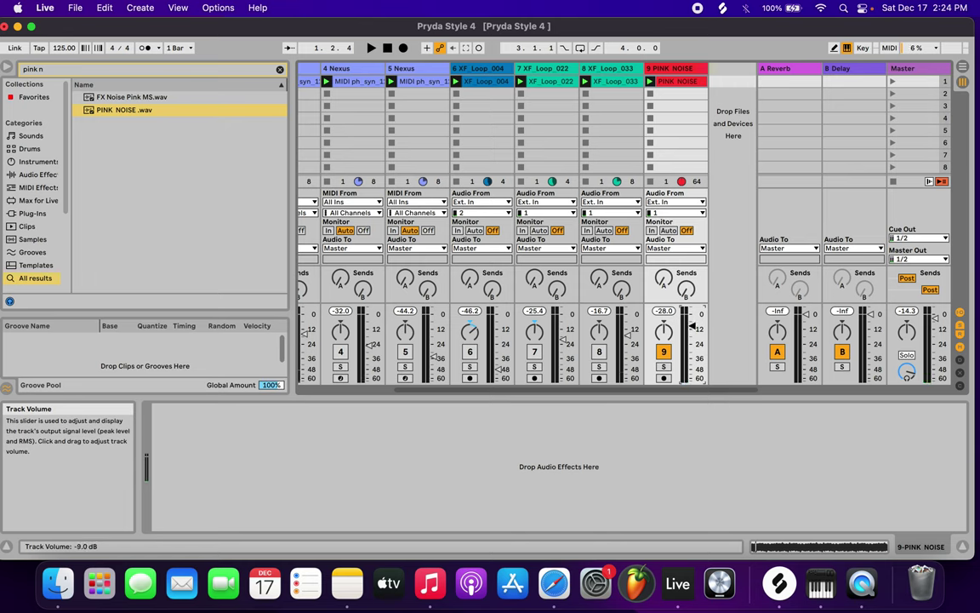
pyautogui.press('space')
pyautogui.moveTo(693, 326); pyautogui.dragTo(692, 322)
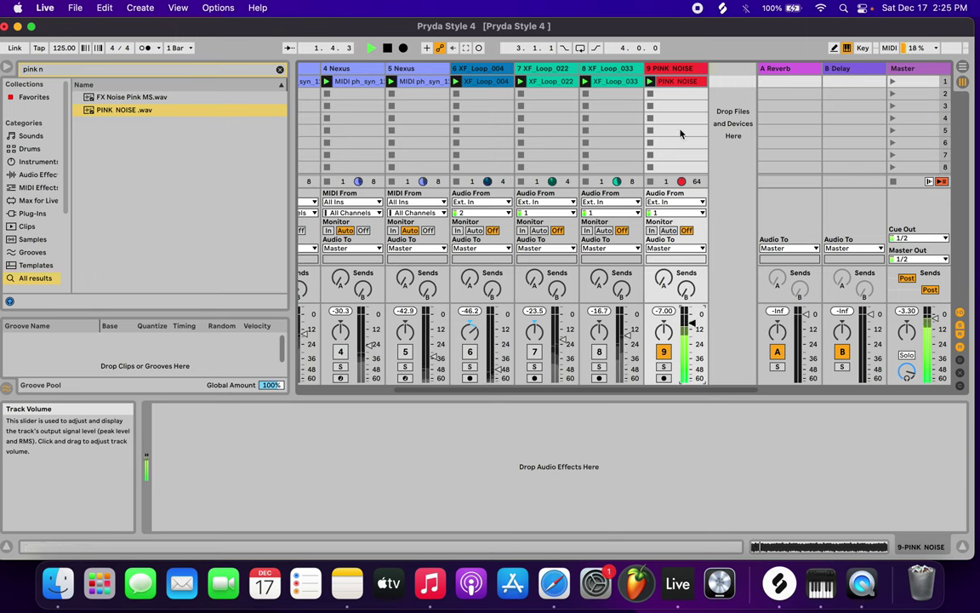
pyautogui.press('space')
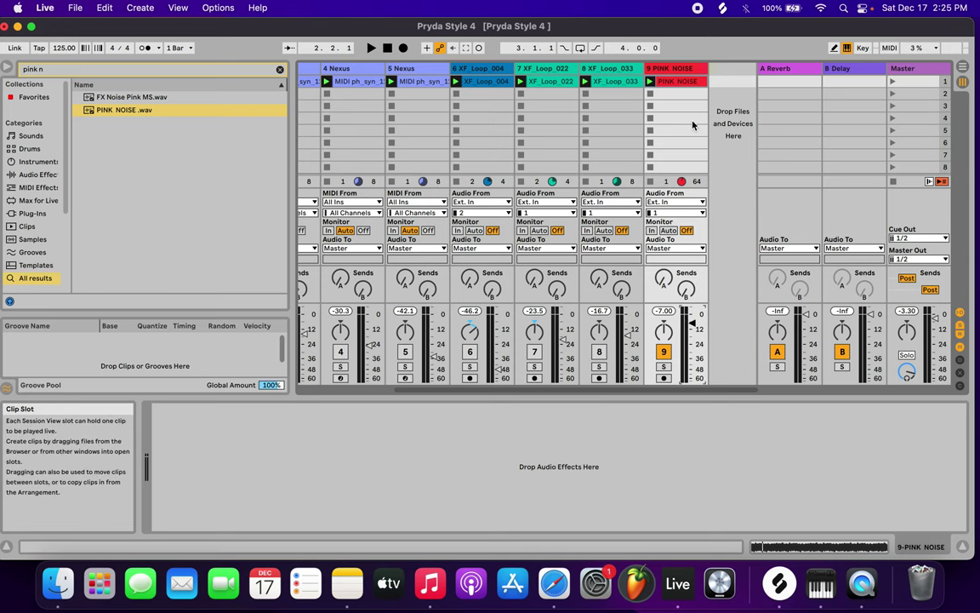
# Inspect the device chains of the kick, synth and loop tracks and audition track 2 in solo
pyautogui.click(608, 68)
pyautogui.click(560, 73)
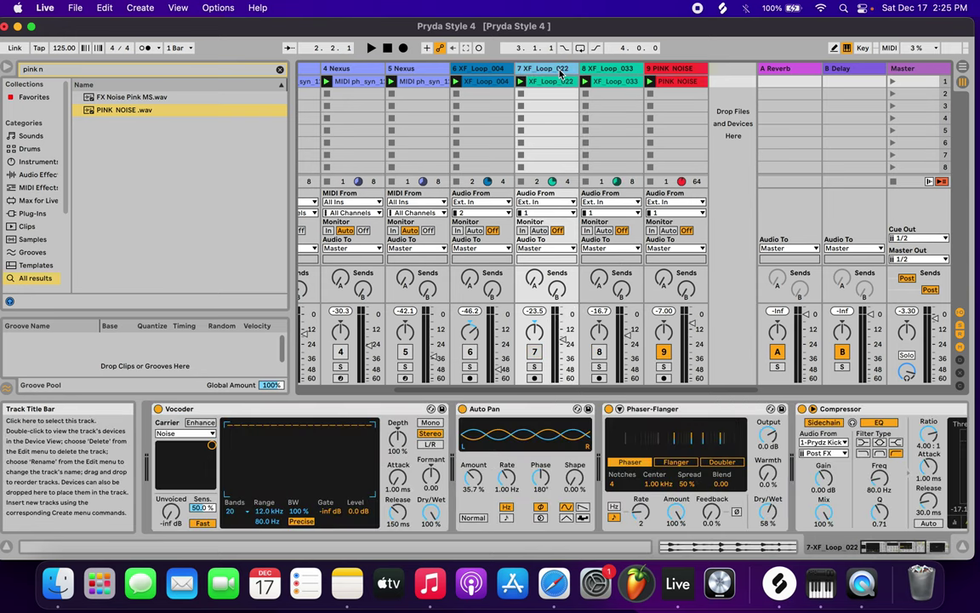
pyautogui.hscroll(-4, 560, 74)
pyautogui.click(355, 73)
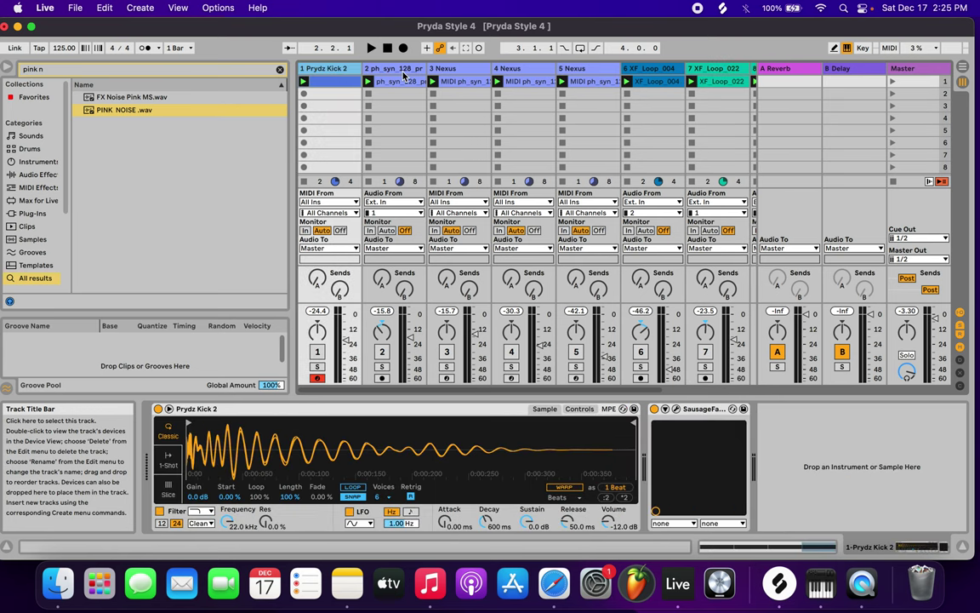
pyautogui.click(368, 68)
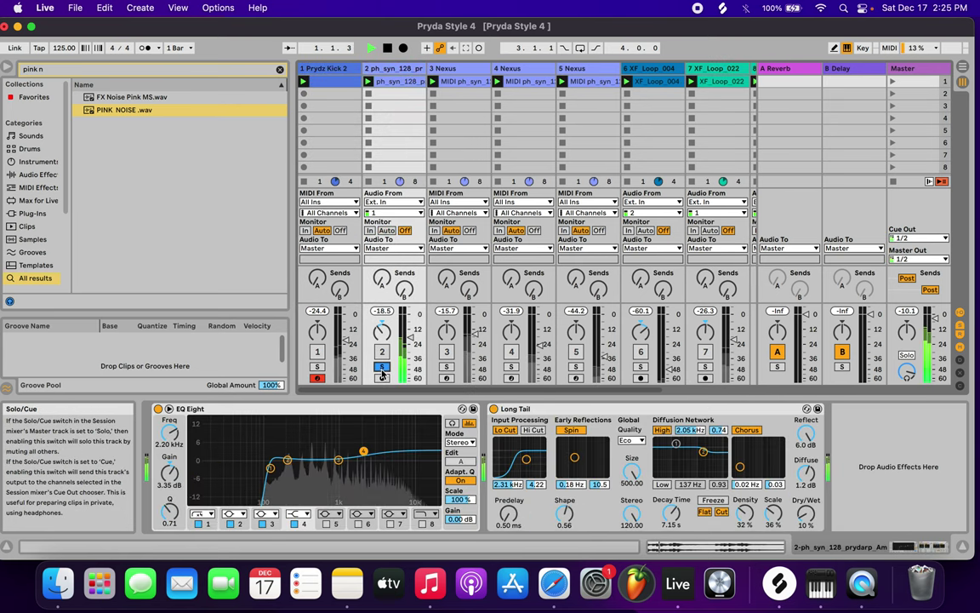
pyautogui.hscroll(4, 469, 229)
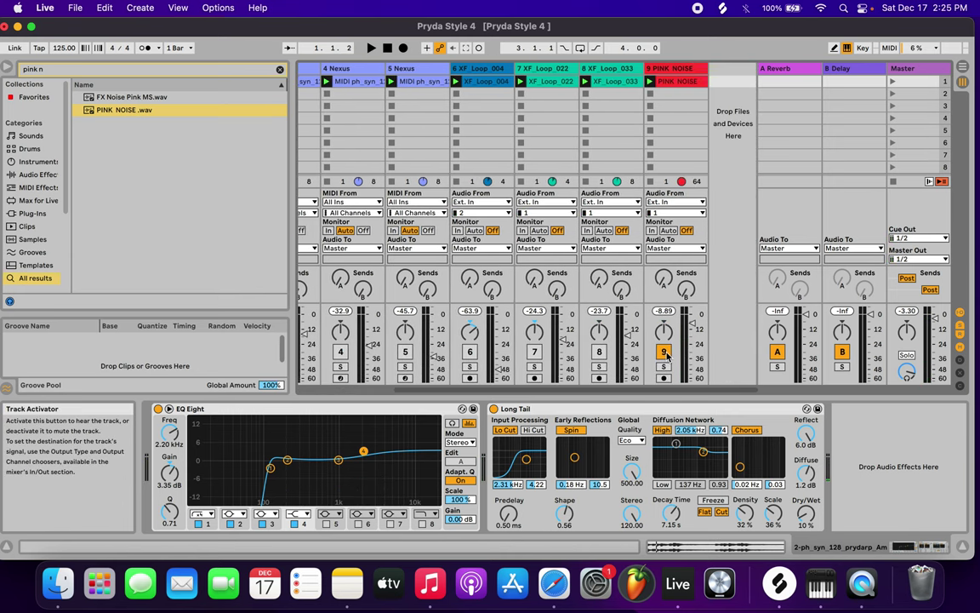
pyautogui.hscroll(-4, 353, 292)
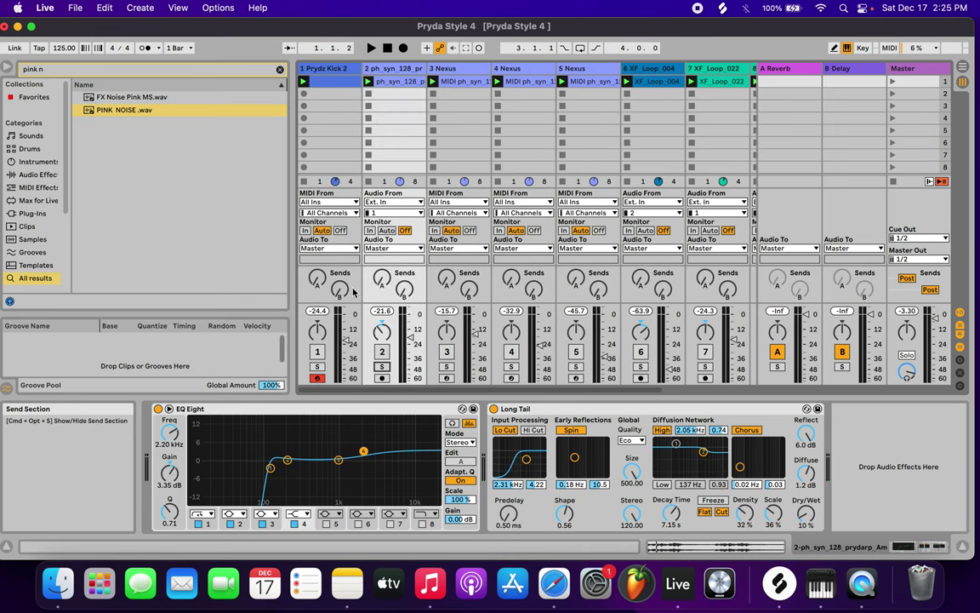
# Lower the volume faders of tracks 1 to 8 to -inf dB, leaving the PINK NOISE track's fader alone
pyautogui.click(347, 341)
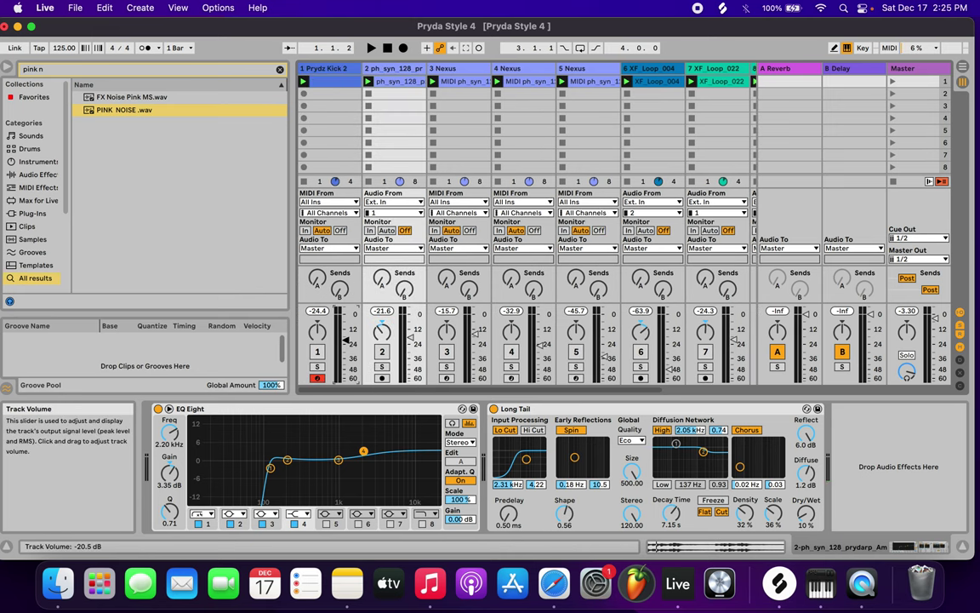
pyautogui.moveTo(347, 345); pyautogui.dragTo(347, 382)
pyautogui.moveTo(412, 338); pyautogui.dragTo(411, 381)
pyautogui.moveTo(474, 334); pyautogui.dragTo(474, 381)
pyautogui.hscroll(2, 653, 364)
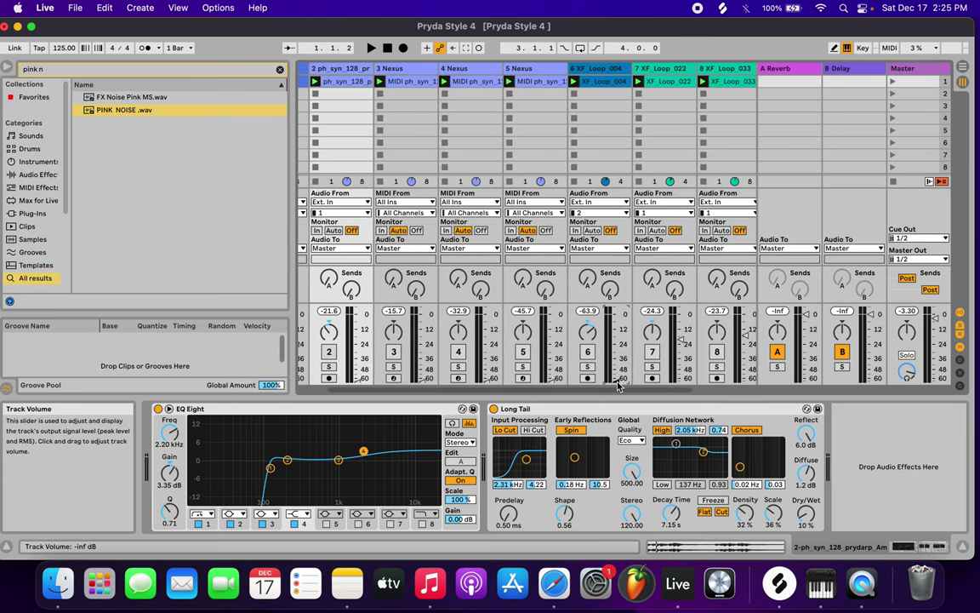
pyautogui.moveTo(681, 365); pyautogui.dragTo(681, 381)
pyautogui.hscroll(3, 715, 358)
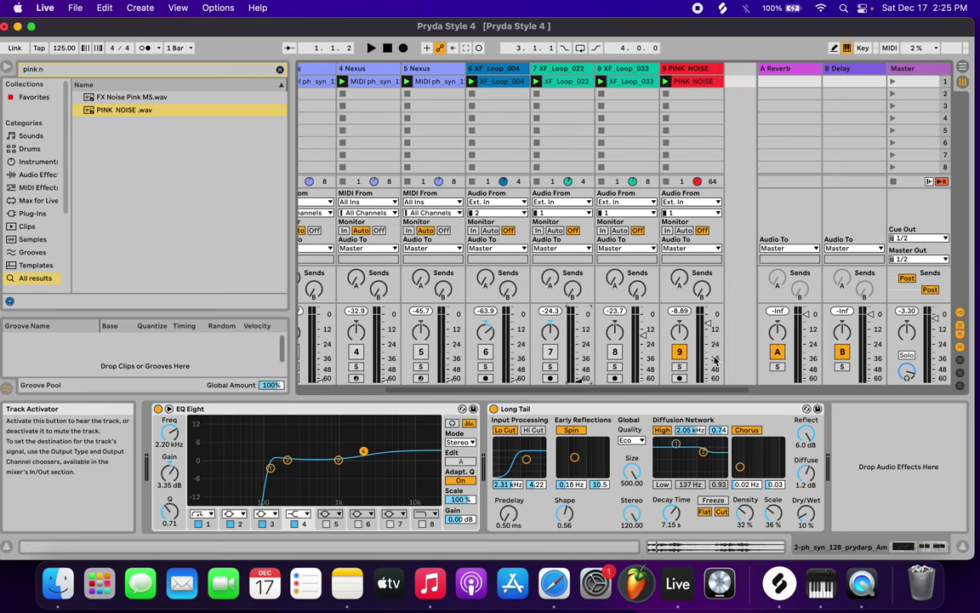
pyautogui.moveTo(645, 336); pyautogui.dragTo(645, 380)
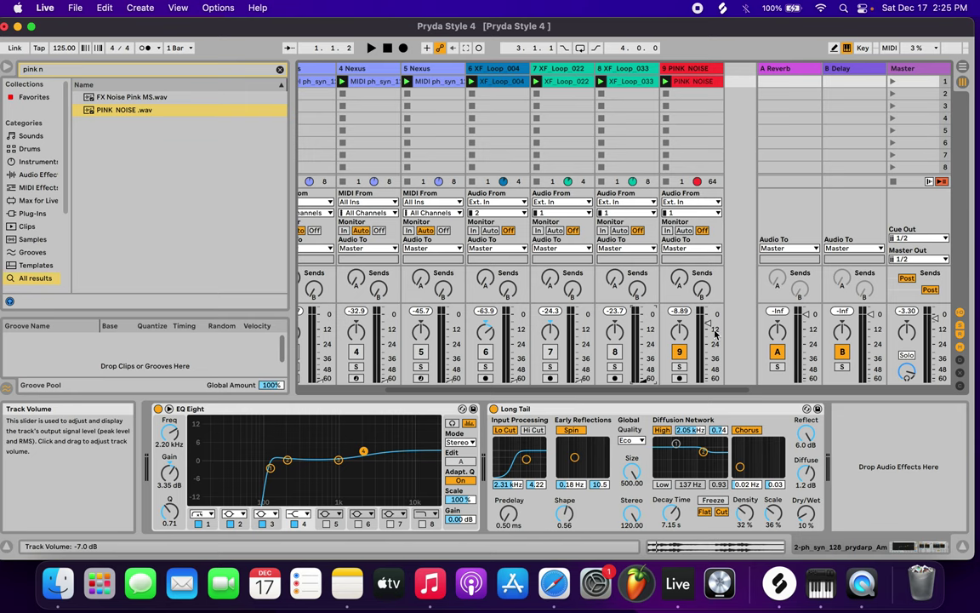
# Unmute Prydz Kick 2 over the playing pink noise, raise its volume to -6 dB and mute it again
pyautogui.hscroll(-5, 347, 357)
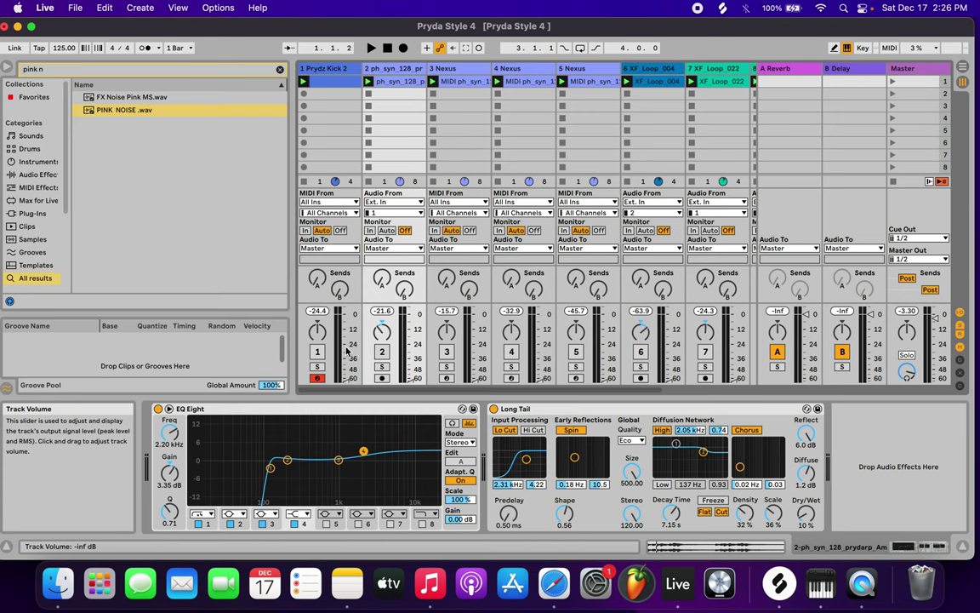
pyautogui.hscroll(5, 575, 376)
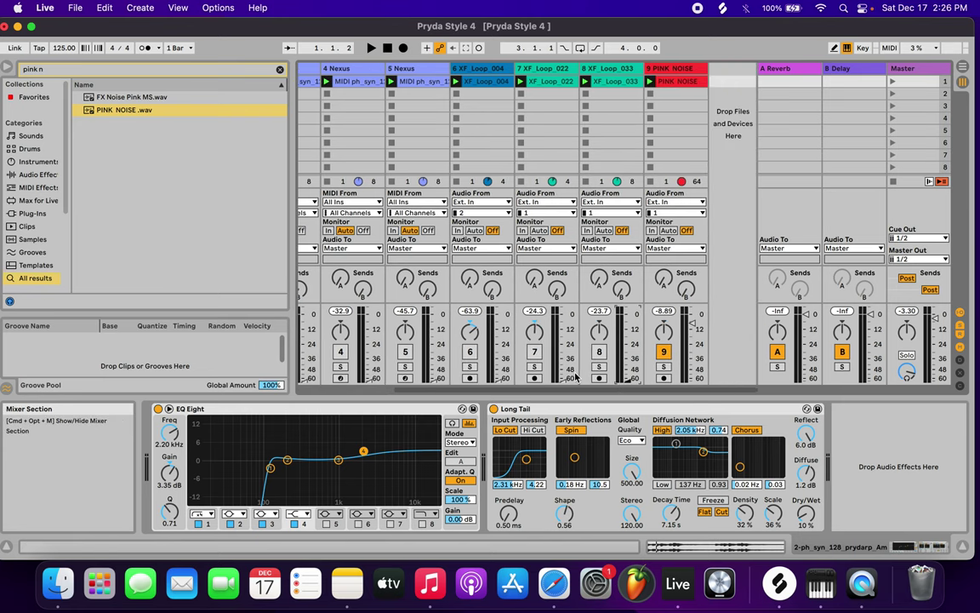
pyautogui.hscroll(-5, 576, 376)
pyautogui.hscroll(5, 575, 376)
pyautogui.press('space')
pyautogui.hscroll(-5, 699, 349)
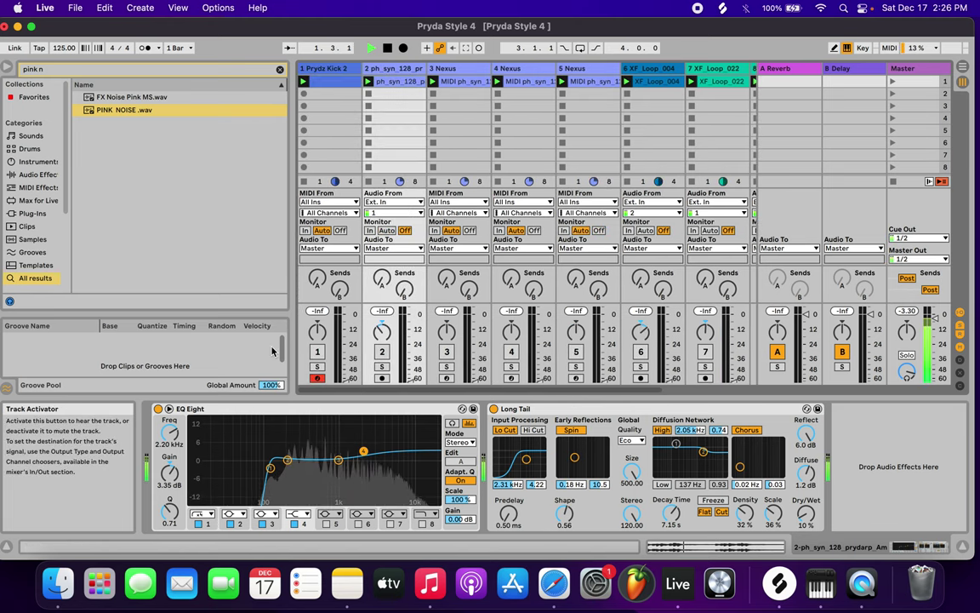
pyautogui.moveTo(347, 379); pyautogui.dragTo(346, 323)
pyautogui.click(318, 352)
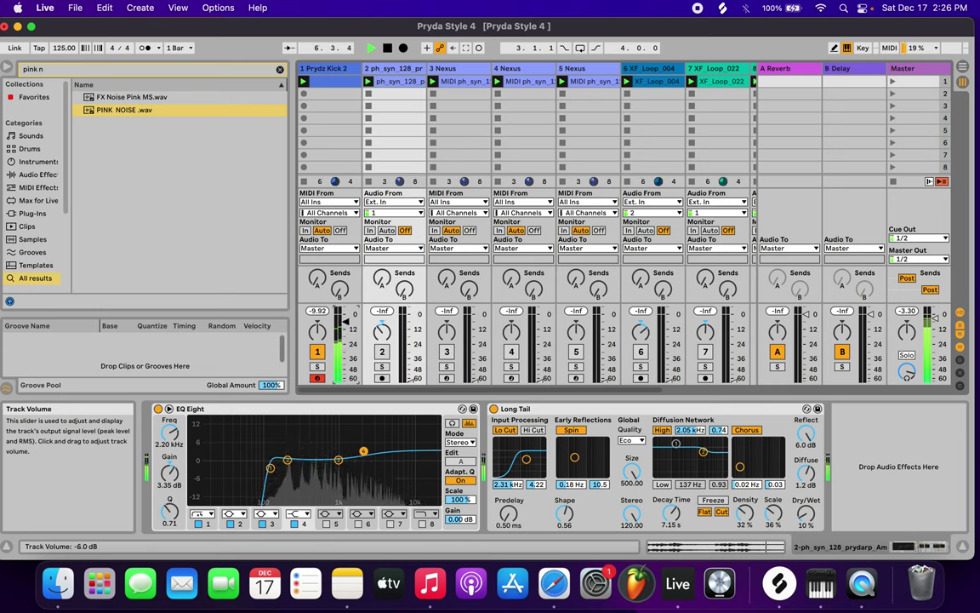
pyautogui.press('space')
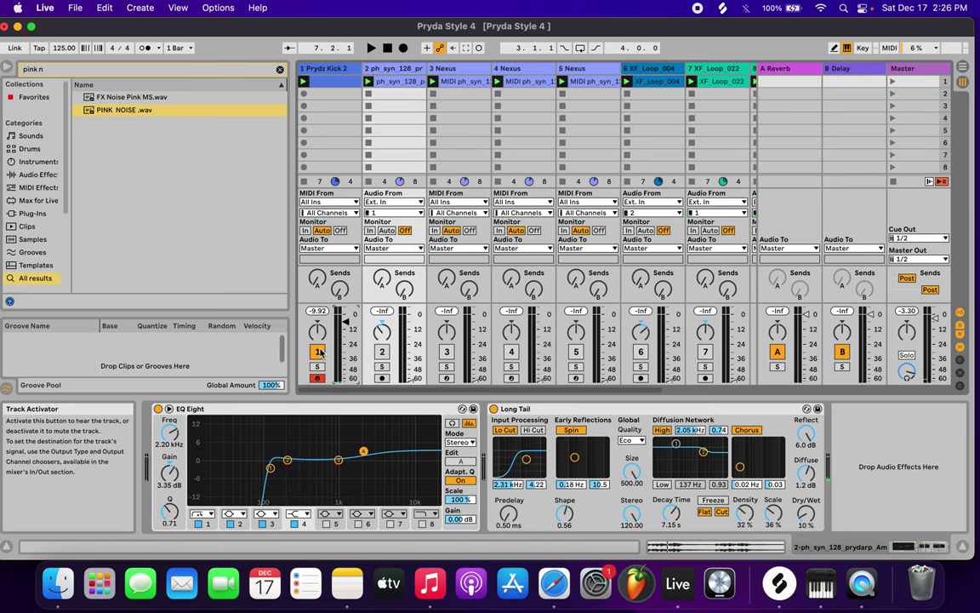
pyautogui.hscroll(5, 698, 338)
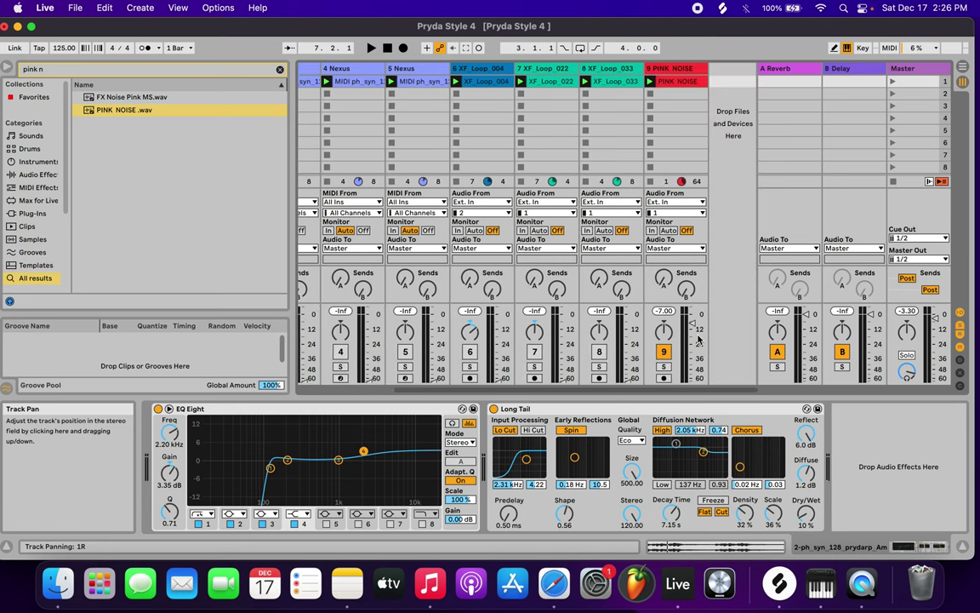
pyautogui.hscroll(-5, 698, 338)
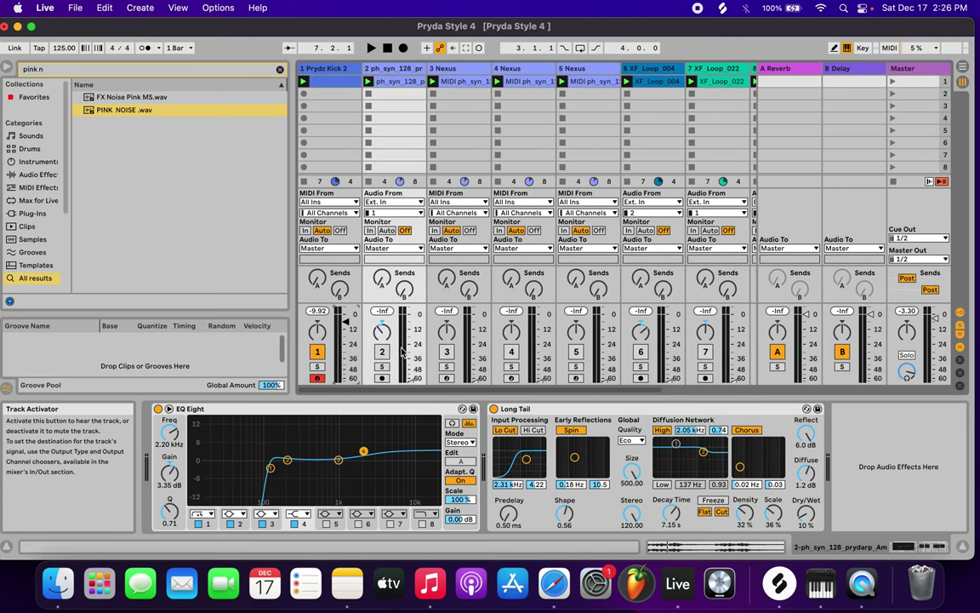
pyautogui.click(314, 354)
# Unmute track 2 (ph_syn_128) over the pink noise, raise its volume to -18 dB and mute it again
pyautogui.press('space')
pyautogui.click(382, 353)
pyautogui.moveTo(405, 367); pyautogui.dragTo(411, 337)
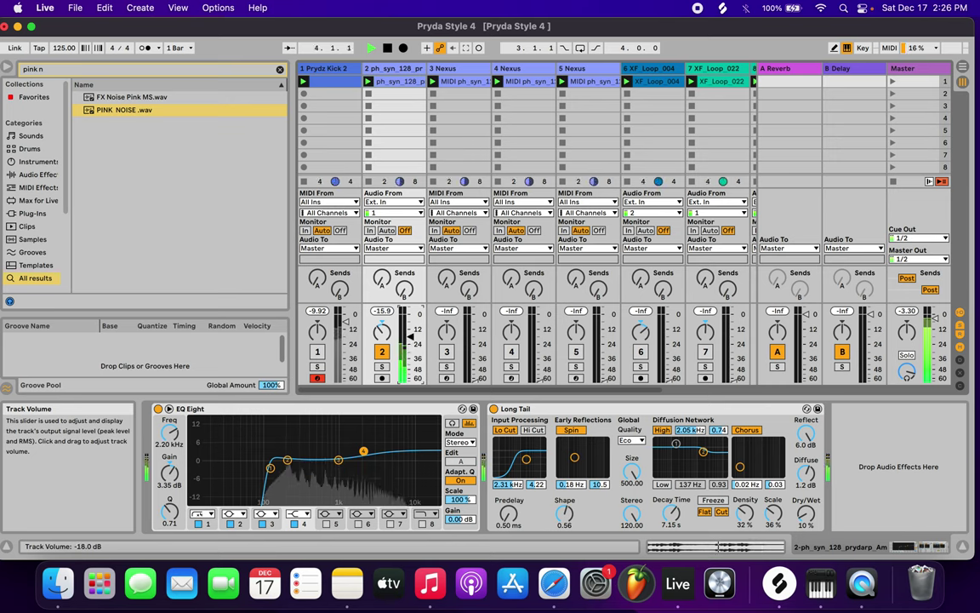
pyautogui.press('space')
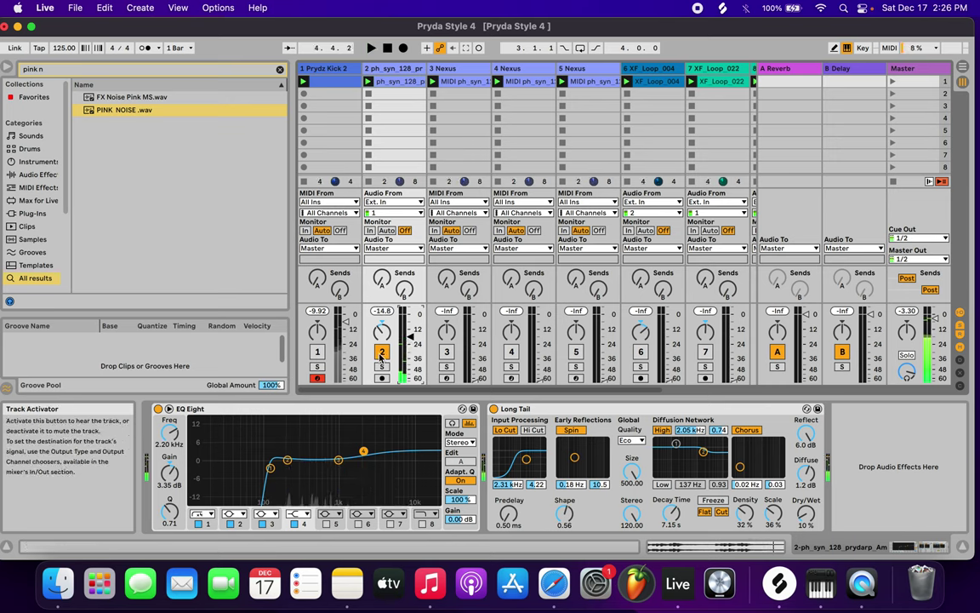
pyautogui.click(382, 352)
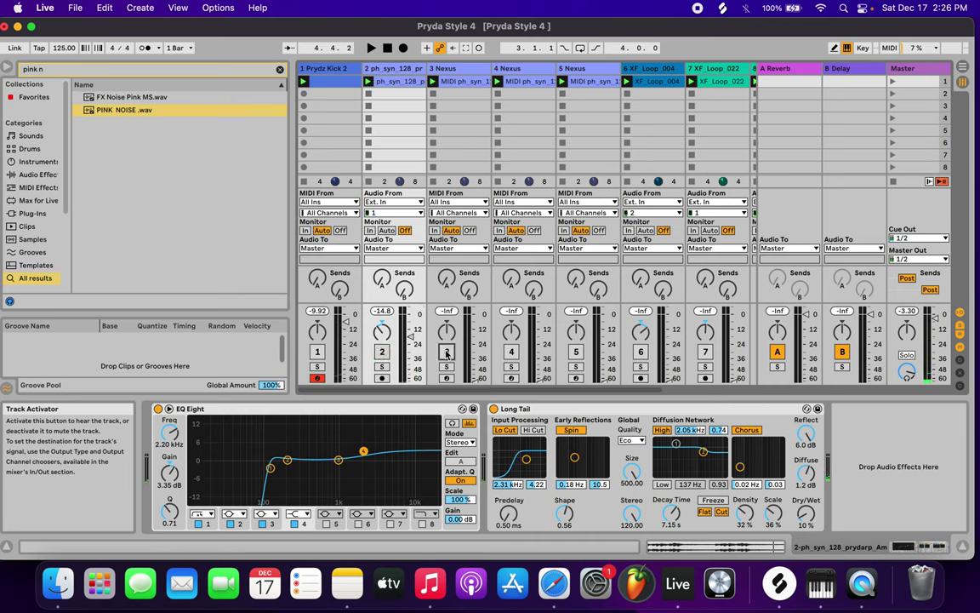
# Unmute track 3 (Nexus) over the playing pink noise, raise its volume to -14.5 dB and mute it again
pyautogui.click(446, 353)
pyautogui.press('space')
pyautogui.moveTo(475, 379); pyautogui.dragTo(476, 349)
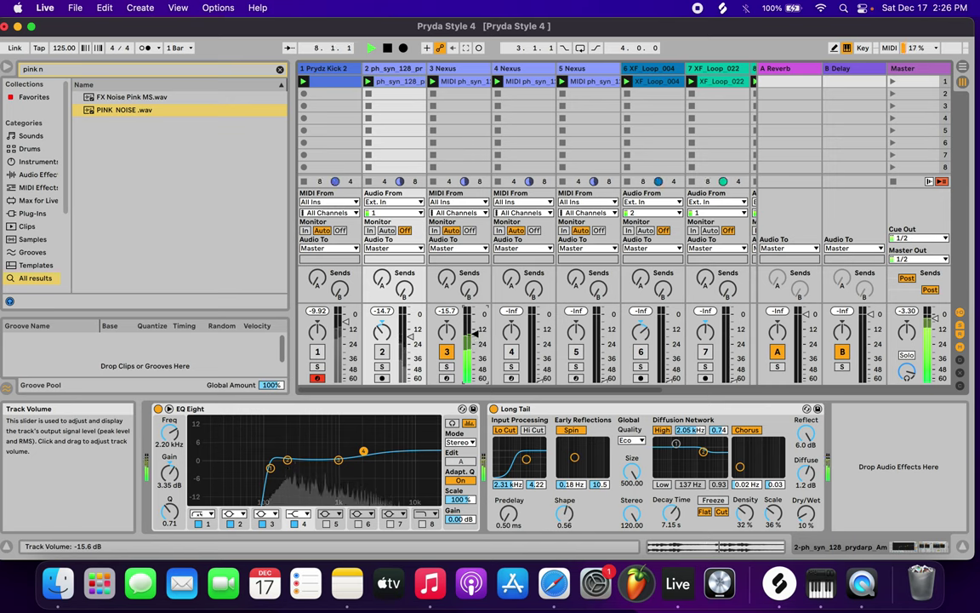
pyautogui.moveTo(474, 334); pyautogui.dragTo(474, 331)
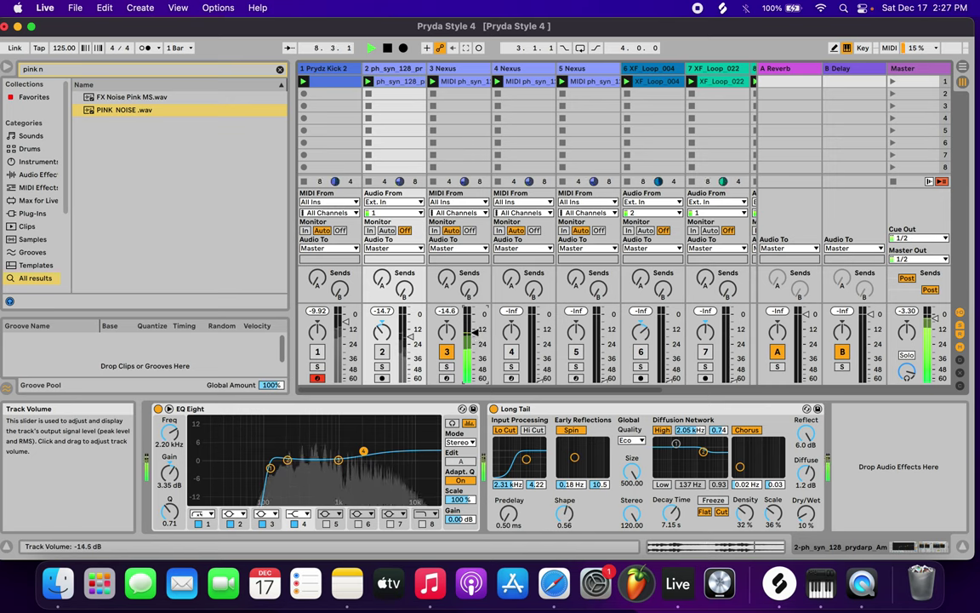
pyautogui.click(446, 351)
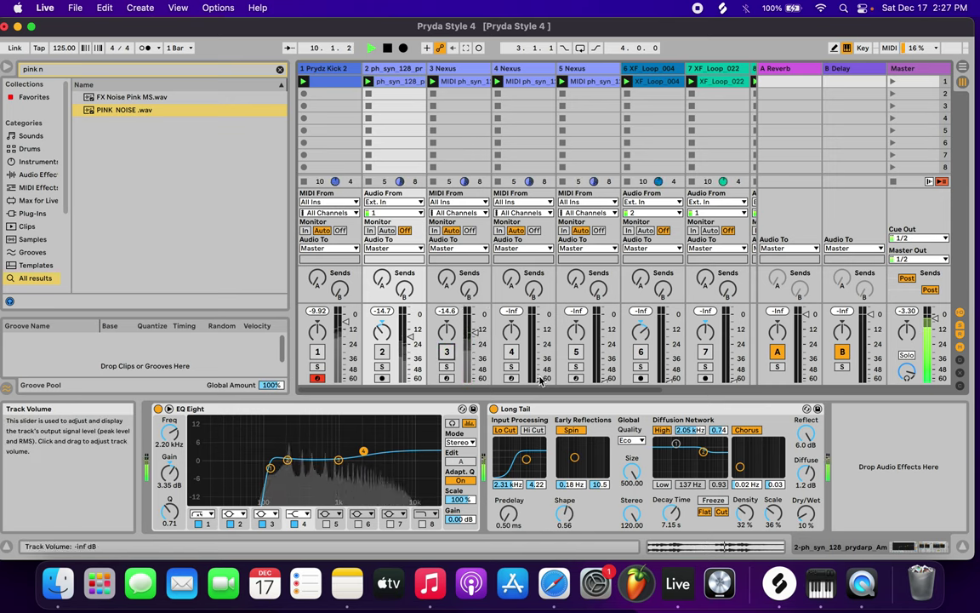
# Unmute track 4 (Nexus) over the pink noise, raise its volume to -7.5 dB and mute it again
pyautogui.click(511, 352)
pyautogui.moveTo(540, 379); pyautogui.dragTo(541, 325)
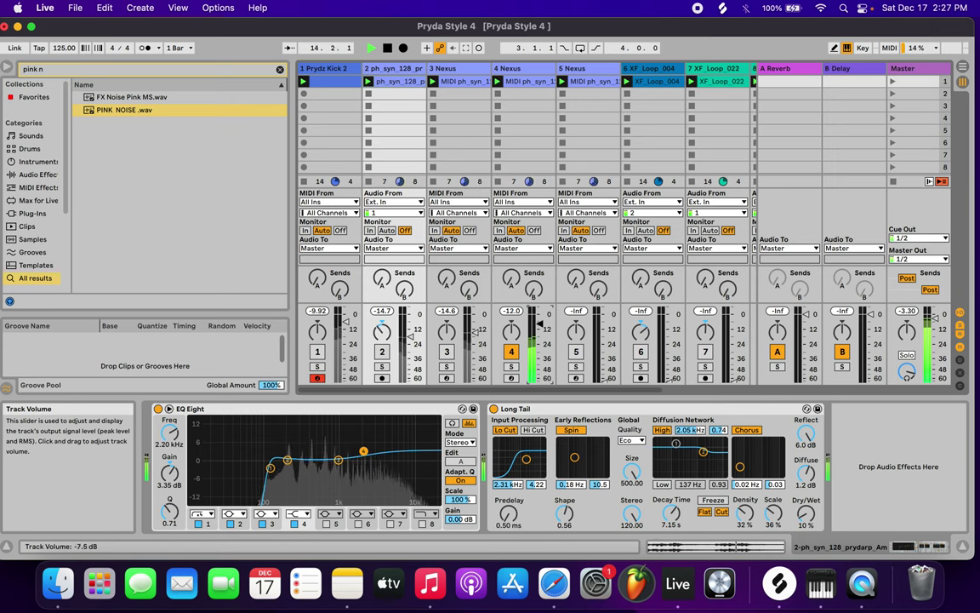
pyautogui.click(511, 352)
# Unmute track 5 (Nexus) over the pink noise and raise its volume to about -10 dB
pyautogui.click(576, 351)
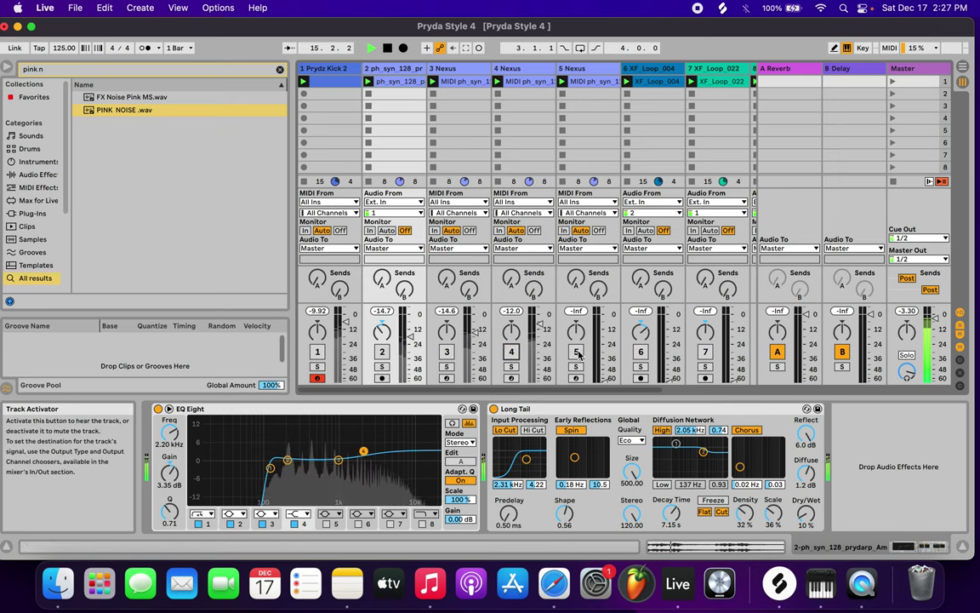
pyautogui.moveTo(606, 375); pyautogui.dragTo(606, 332)
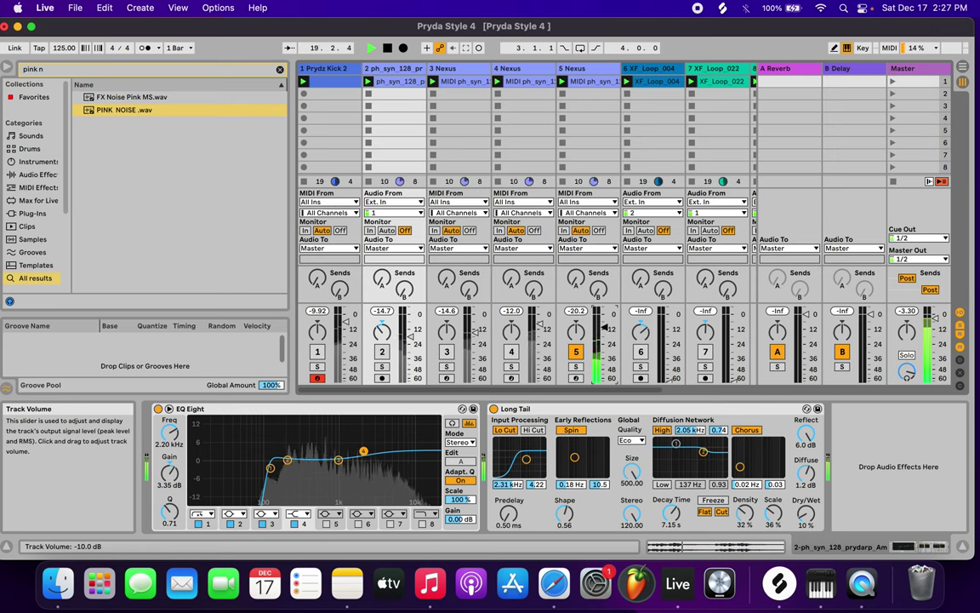
pyautogui.moveTo(606, 327); pyautogui.dragTo(606, 326)
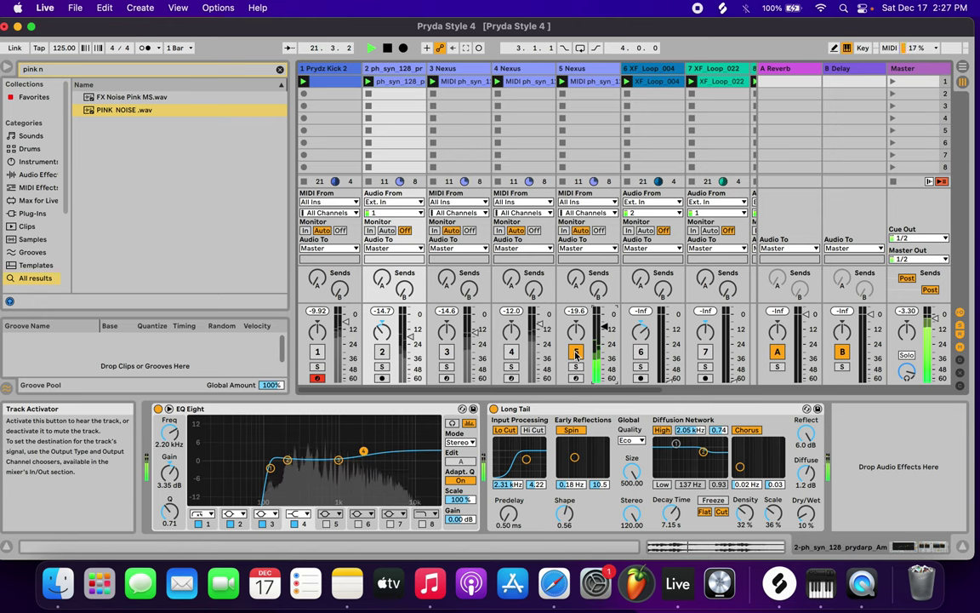
# Unmute track 6 (XF_Loop_004) over the pink noise, raise its volume to -18.3 dB and mute it again
pyautogui.hscroll(2, 579, 358)
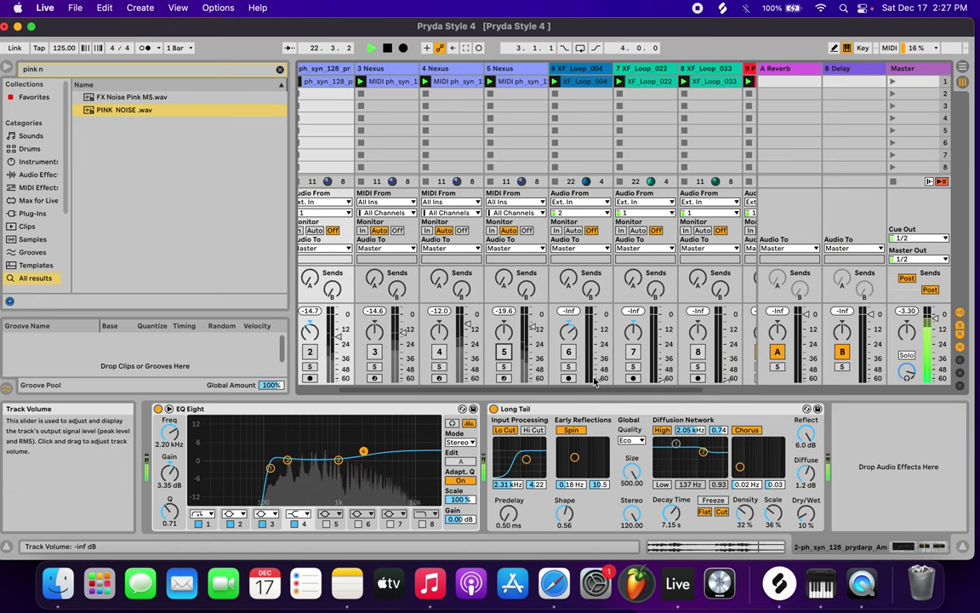
pyautogui.moveTo(594, 379); pyautogui.dragTo(595, 339)
pyautogui.click(570, 352)
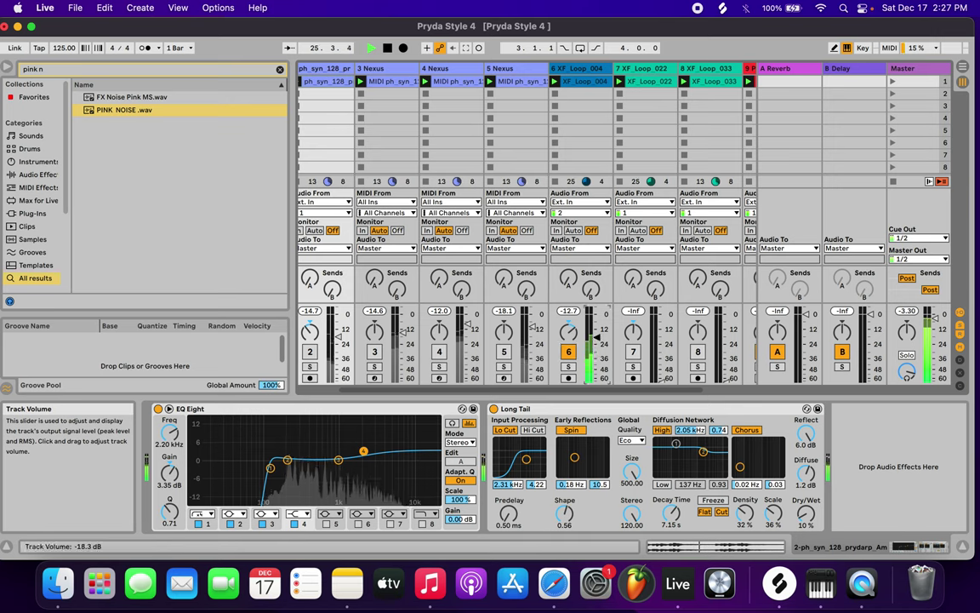
pyautogui.click(568, 352)
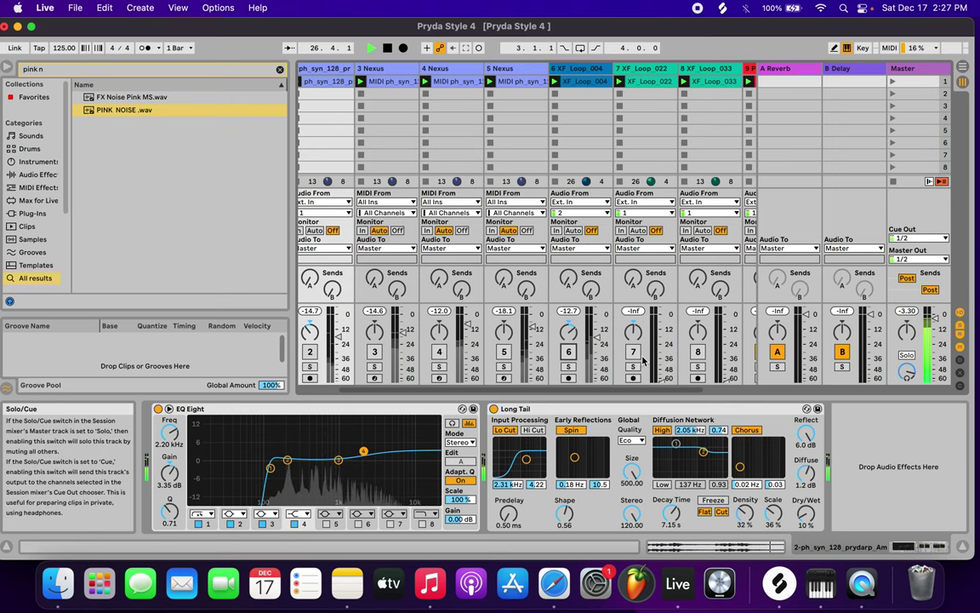
# Balance XF_Loop_022 and XF_Loop_033 in turn over the pink noise, raising their volumes to -15.6 dB and -18.3 dB
pyautogui.click(633, 352)
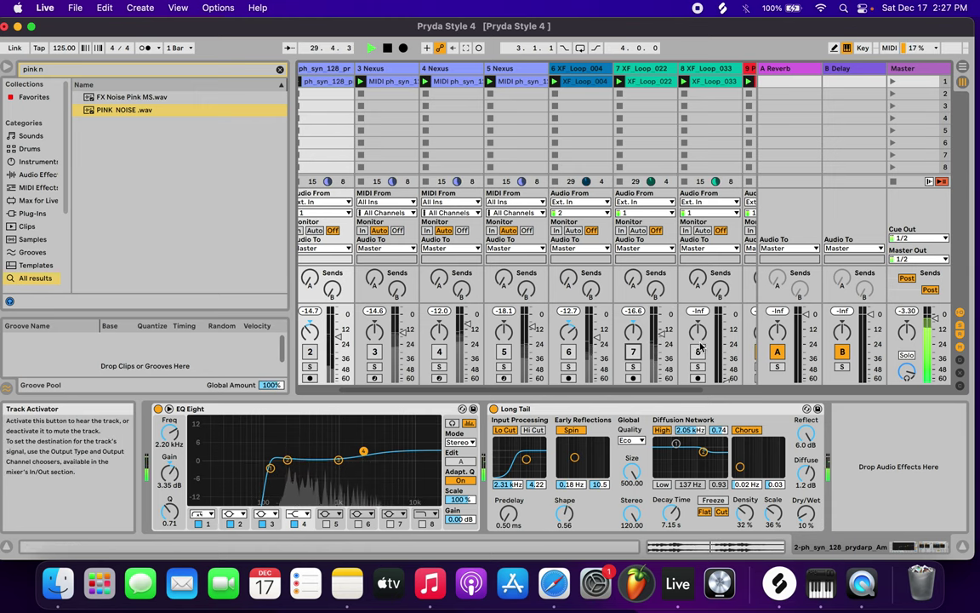
pyautogui.hscroll(2, 646, 362)
pyautogui.moveTo(654, 368); pyautogui.dragTo(656, 353)
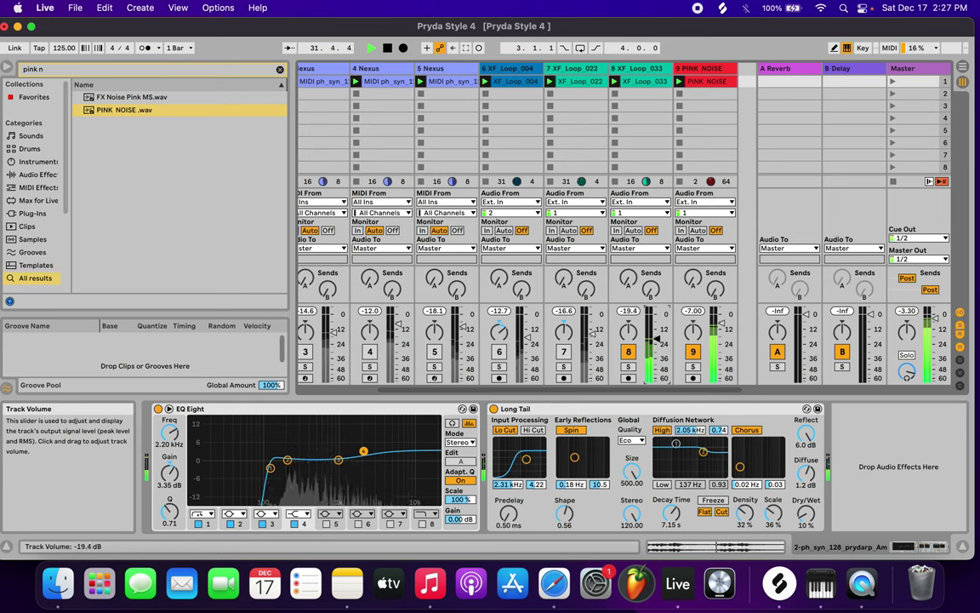
pyautogui.moveTo(656, 338); pyautogui.dragTo(656, 337)
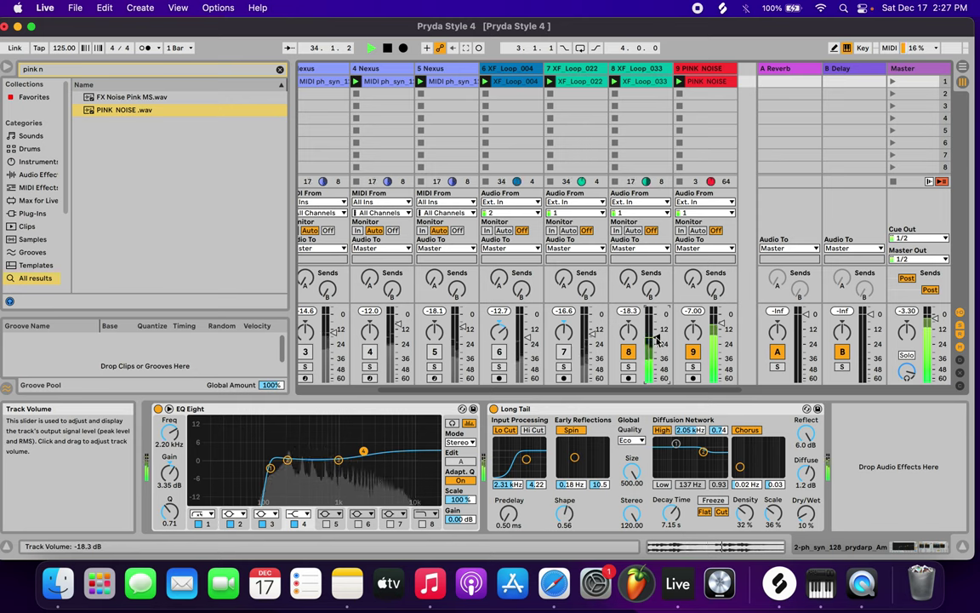
# Mute the PINK NOISE track, stop playback and unmute tracks 1 to 7
pyautogui.click(694, 352)
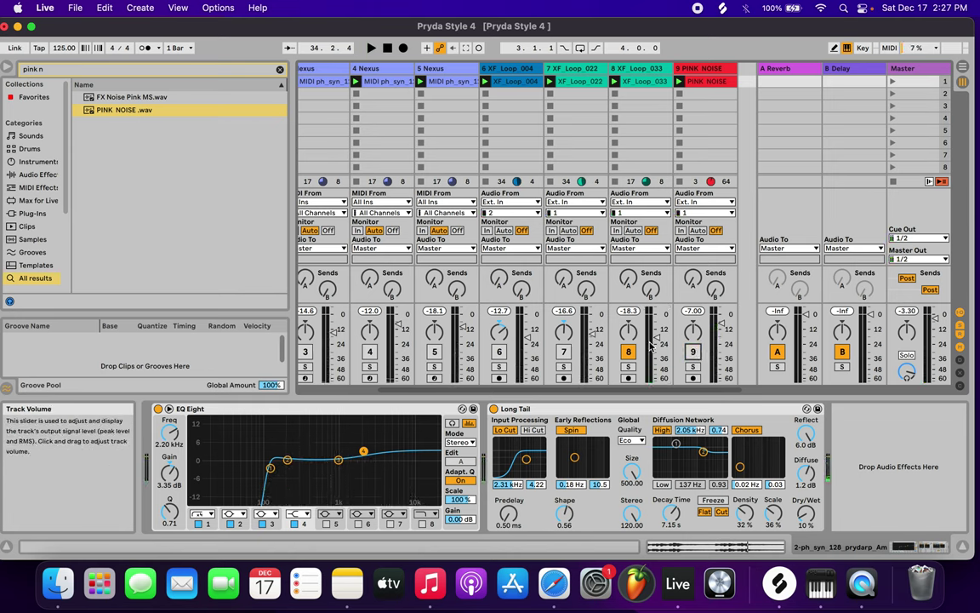
pyautogui.click(501, 351)
pyautogui.hscroll(-1, 500, 351)
pyautogui.click(467, 352)
pyautogui.hscroll(-2, 462, 352)
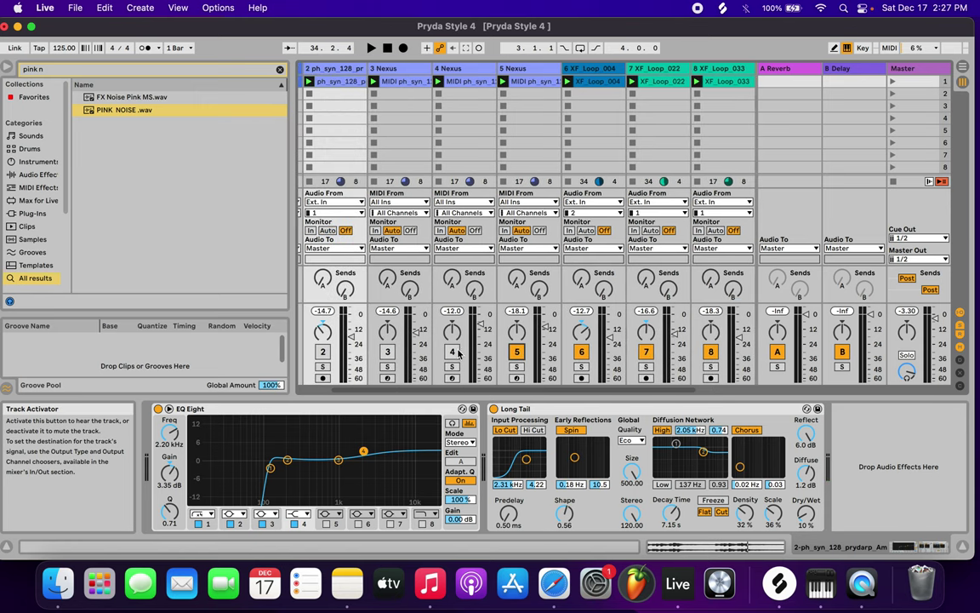
pyautogui.click(387, 351)
pyautogui.hscroll(-2, 387, 351)
pyautogui.click(382, 352)
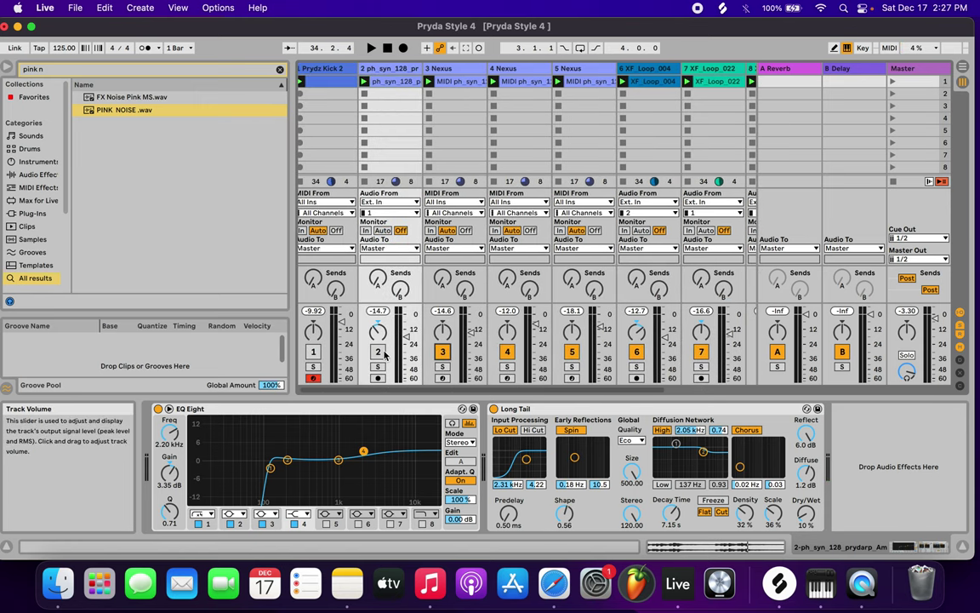
pyautogui.click(318, 353)
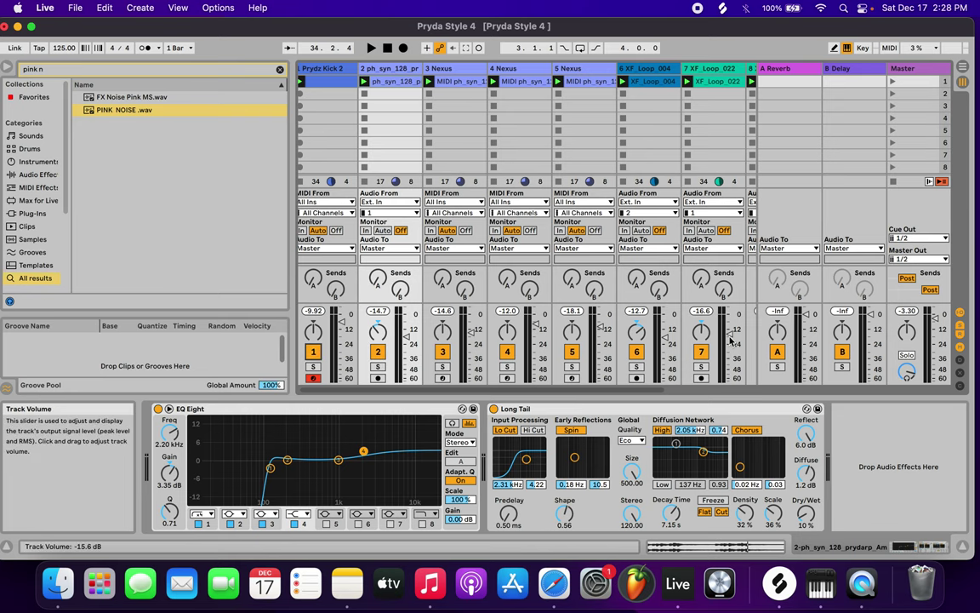
# Play the full mix without pink noise and briefly audition track 4 (Nexus) in solo
pyautogui.hscroll(3, 729, 340)
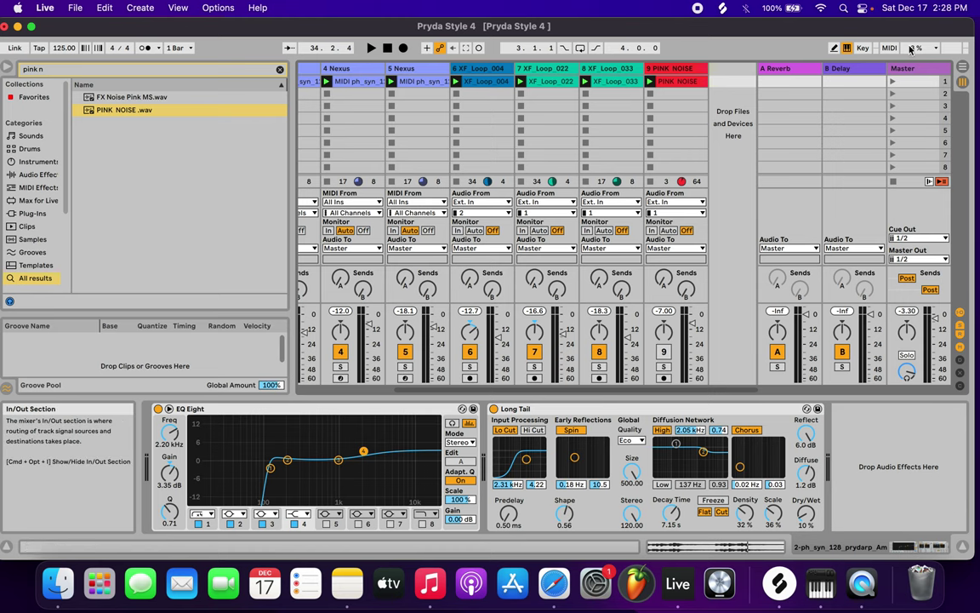
pyautogui.press('space')
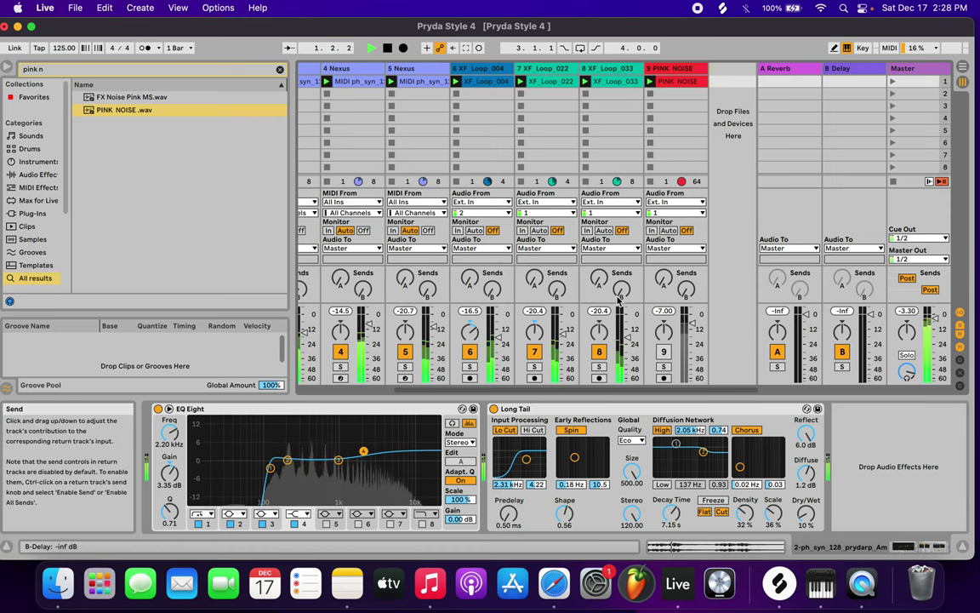
pyautogui.hscroll(-3, 533, 330)
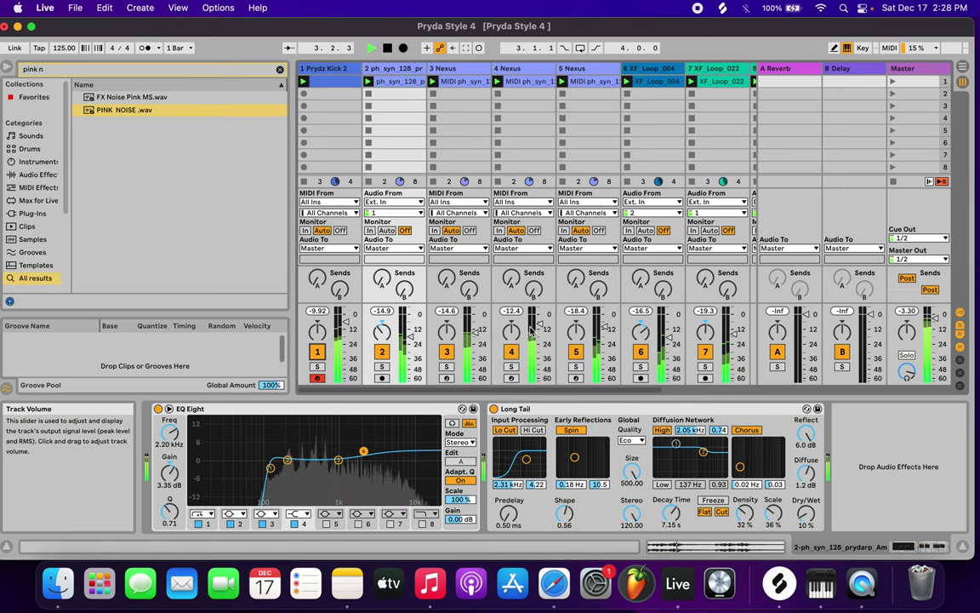
pyautogui.click(522, 69)
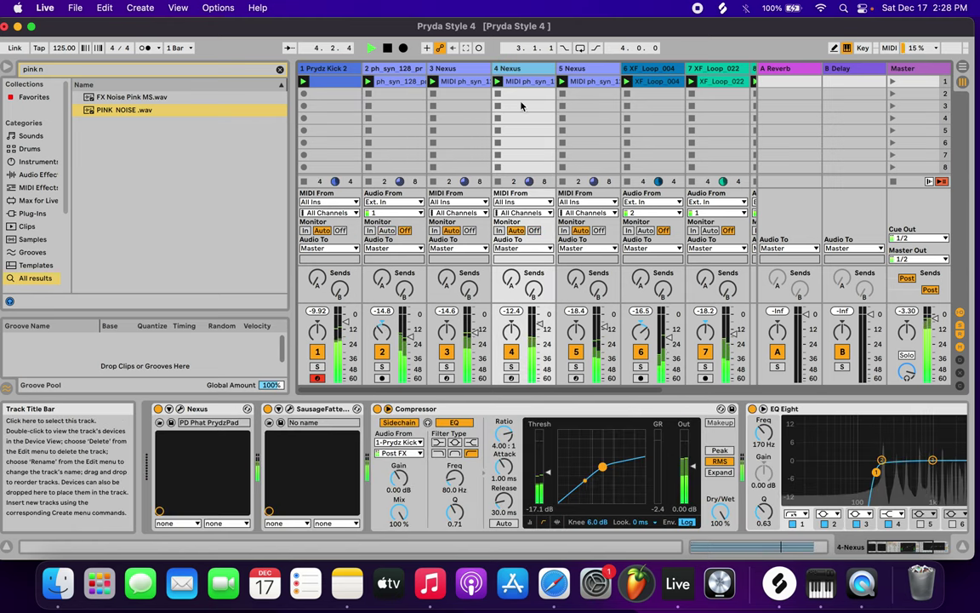
pyautogui.click(512, 367)
pyautogui.click(511, 368)
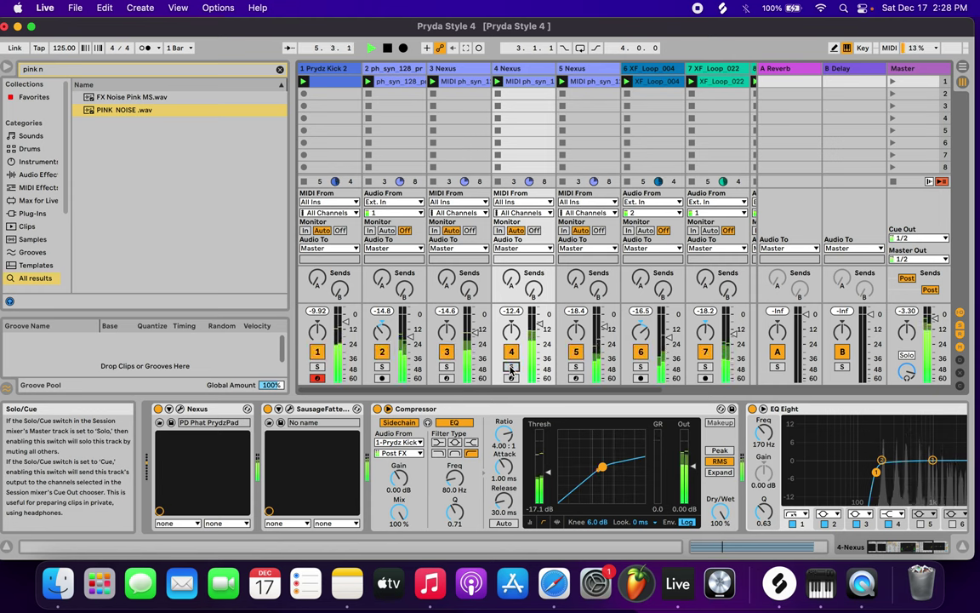
# Change band 4 of track 4's EQ Eight to a high-cut filter at 3.67 kHz with a Q of 0.31
pyautogui.hscroll(4, 711, 447)
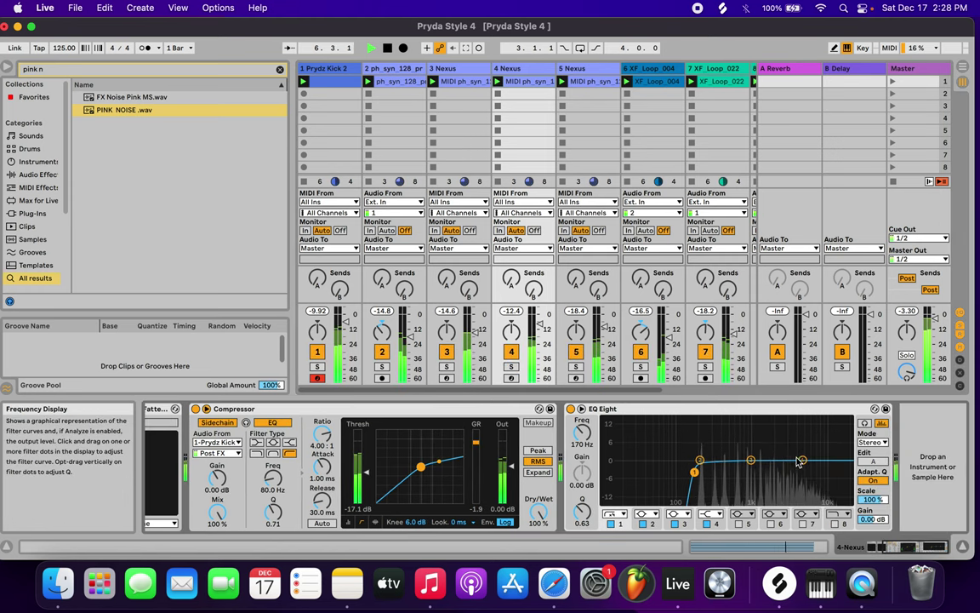
pyautogui.click(717, 514)
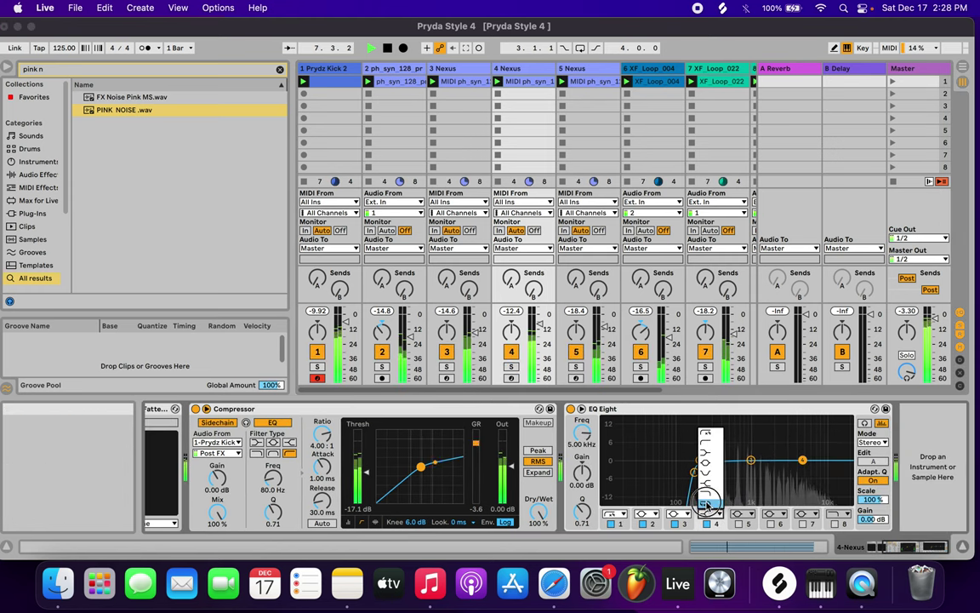
pyautogui.click(706, 504)
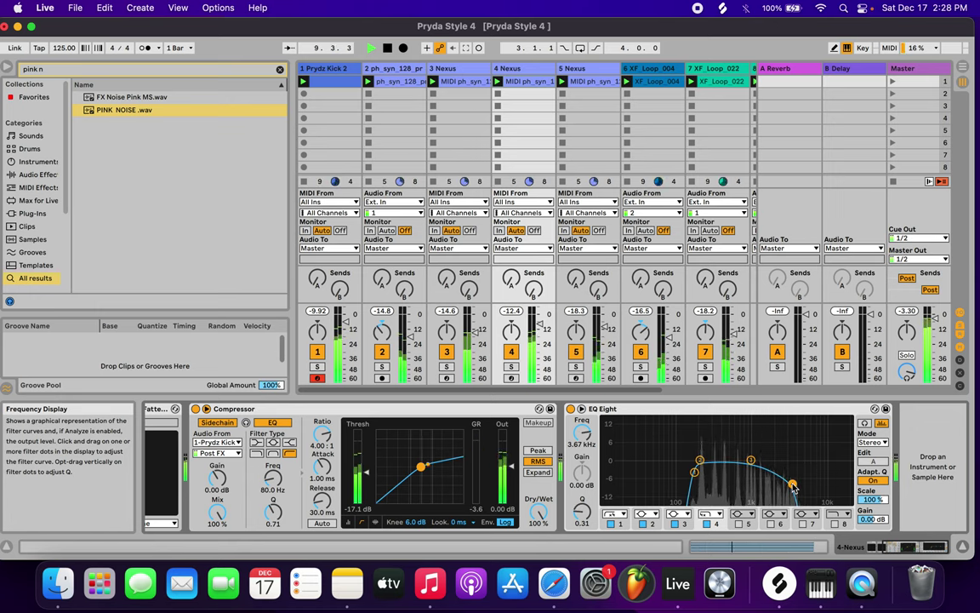
# Mute tracks 2, 4, 6, 7 and 8 during playback to hear the kick with tracks 3 and 5, and stop playback
pyautogui.click(317, 352)
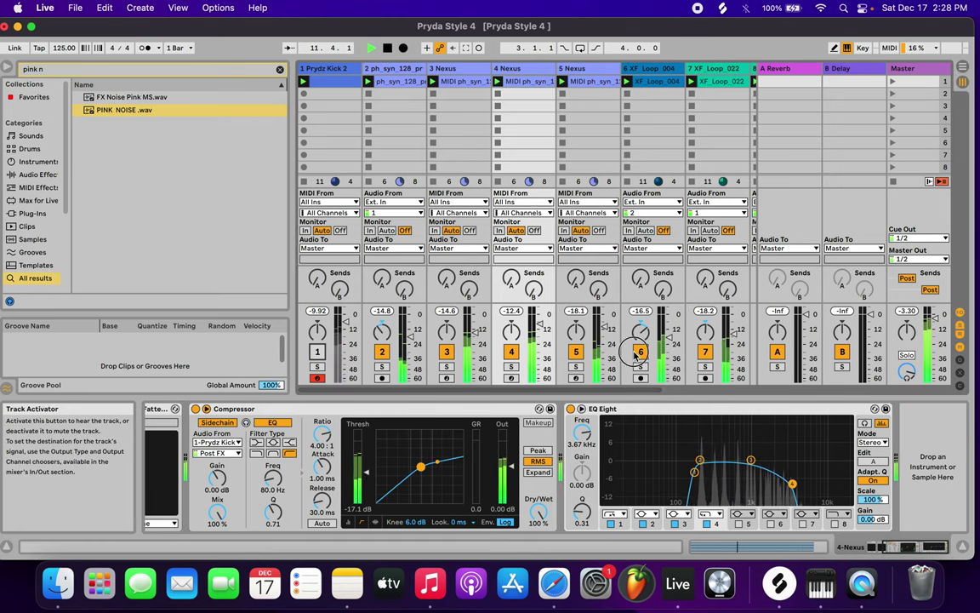
pyautogui.click(706, 351)
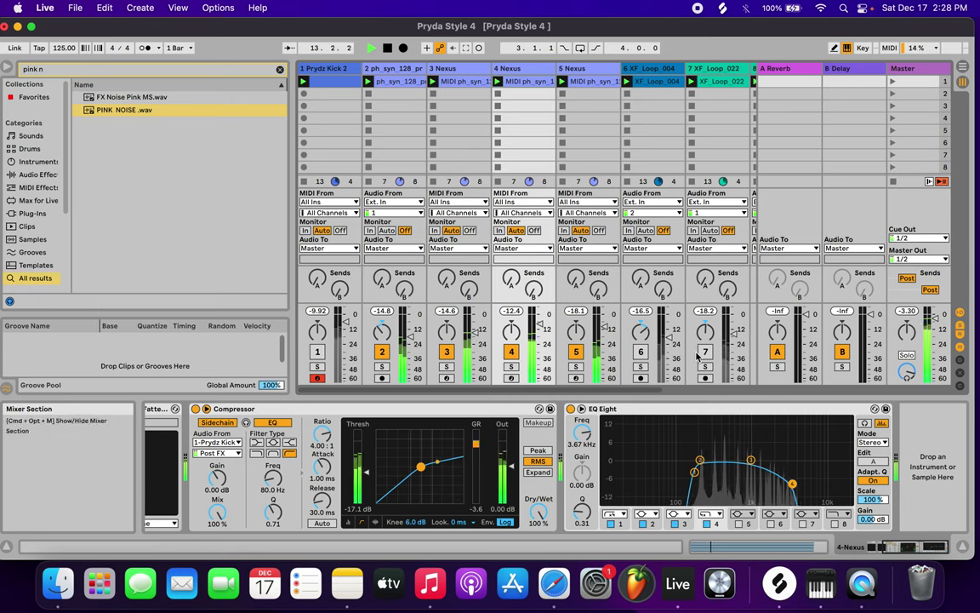
pyautogui.click(510, 352)
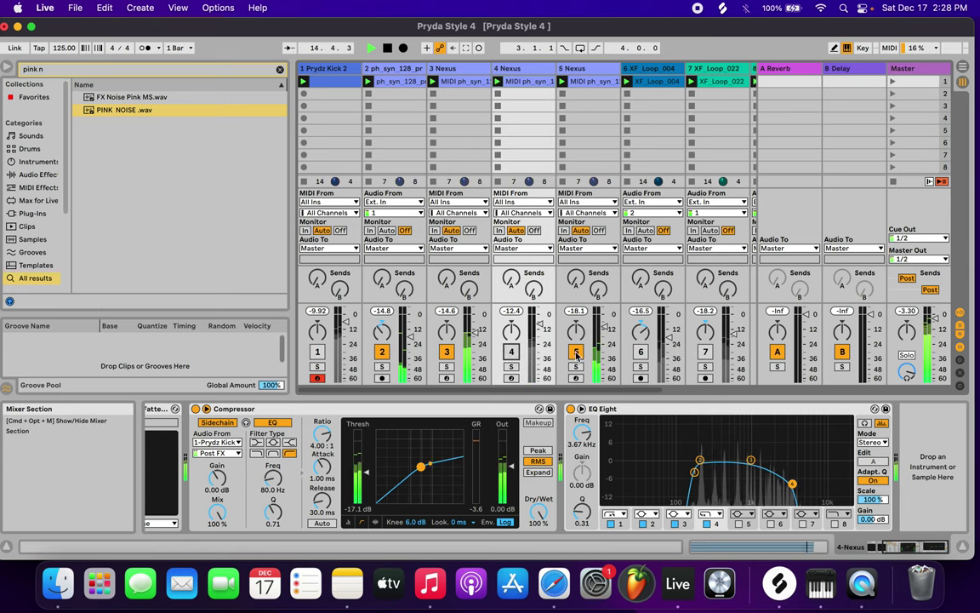
pyautogui.click(380, 351)
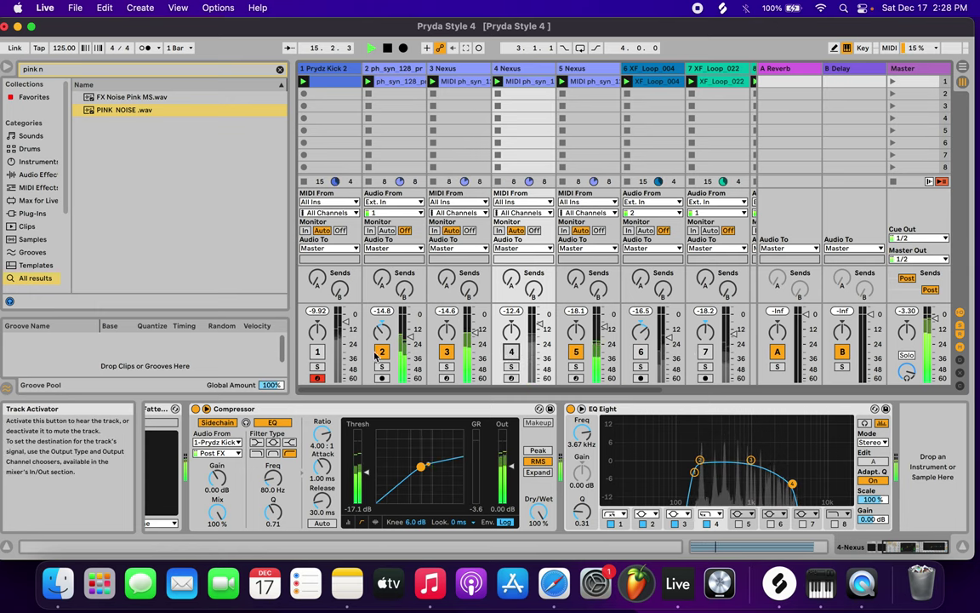
pyautogui.click(317, 353)
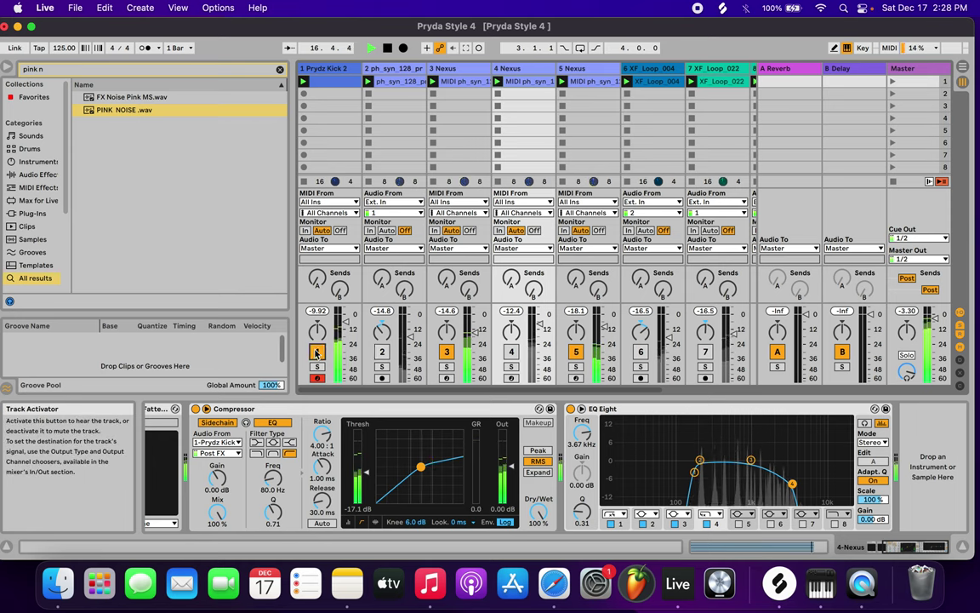
pyautogui.press('space')
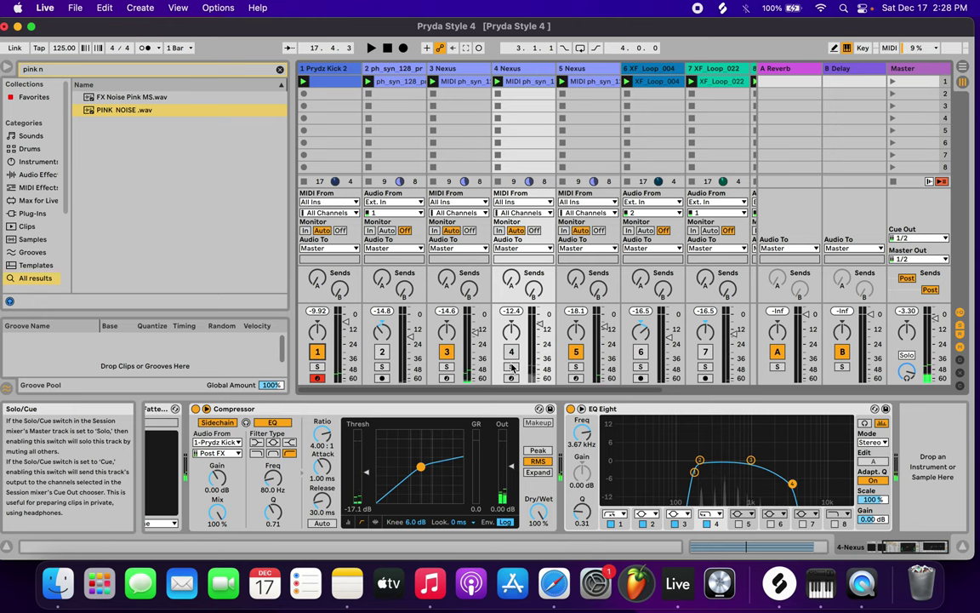
pyautogui.hscroll(5, 553, 353)
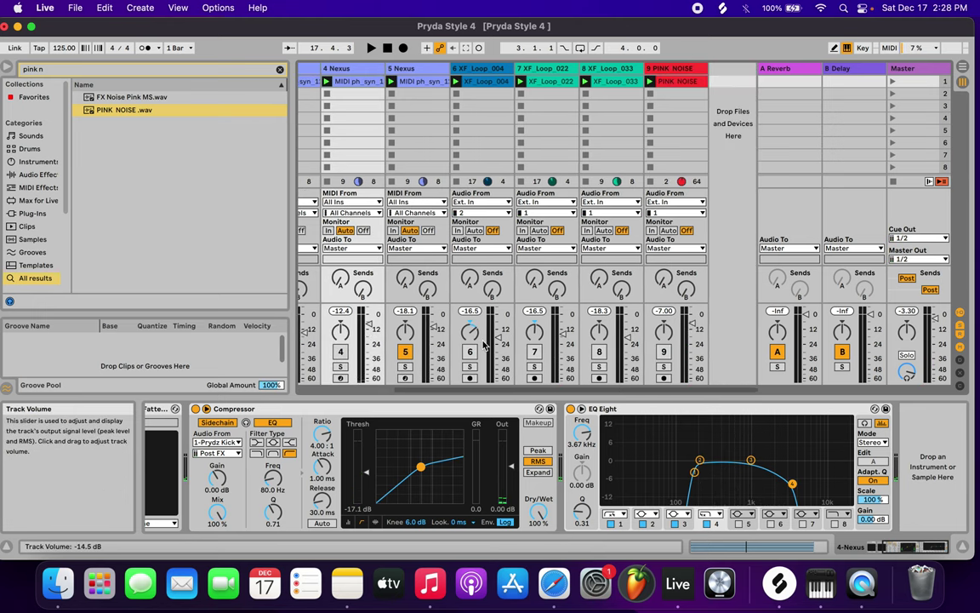